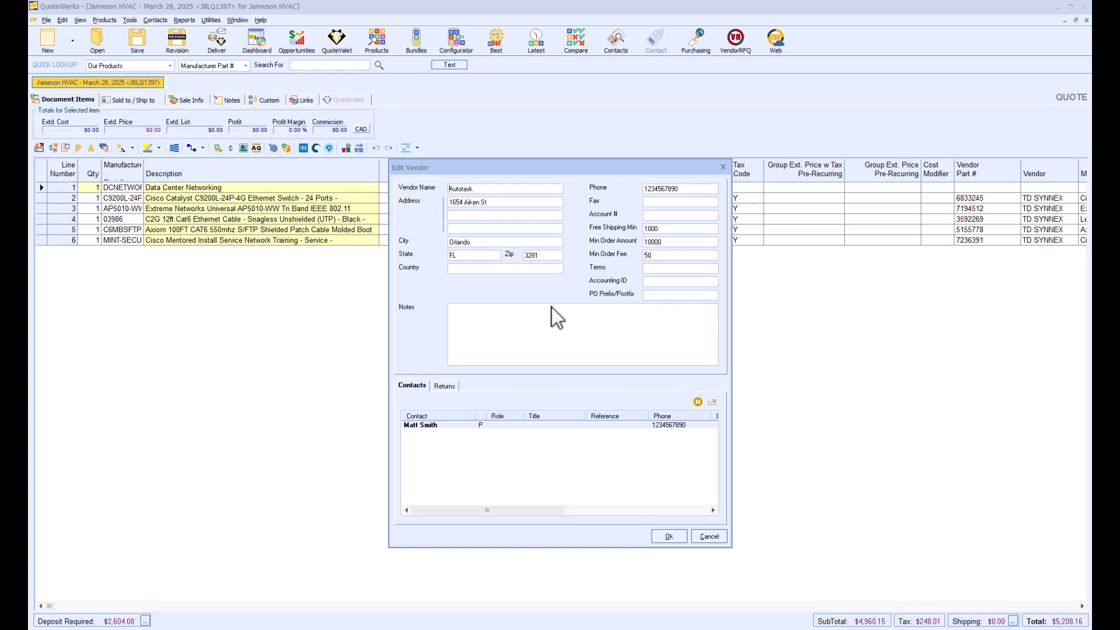
# Add a vendor contact named New Contact to Autotask and set its TO options for PO and VendorRFQ e-mails
pyautogui.click(454, 387)
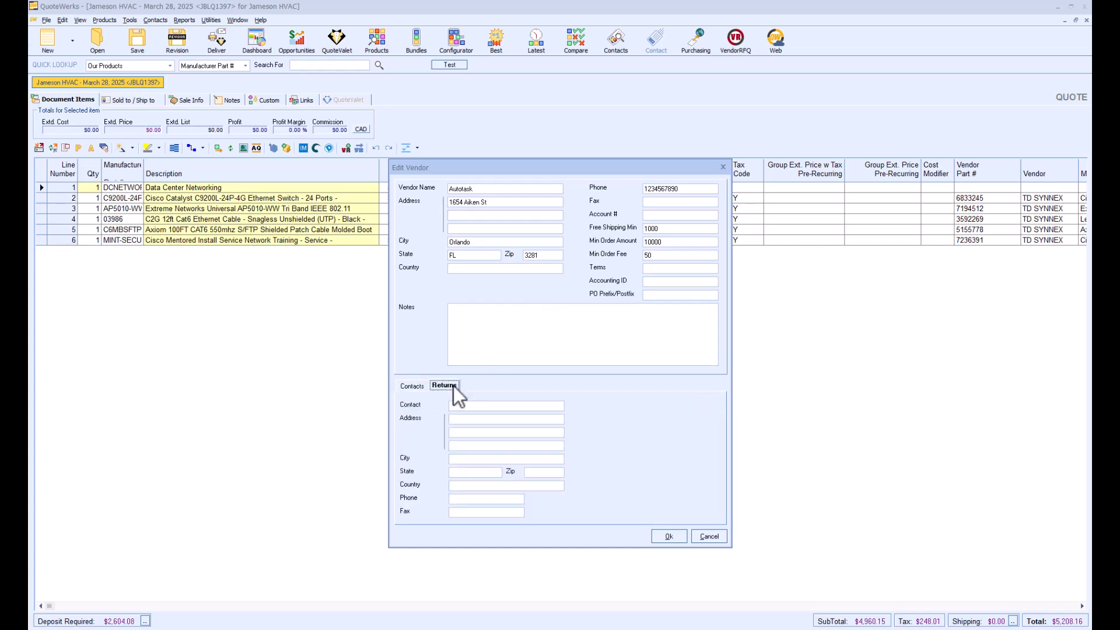
pyautogui.click(416, 385)
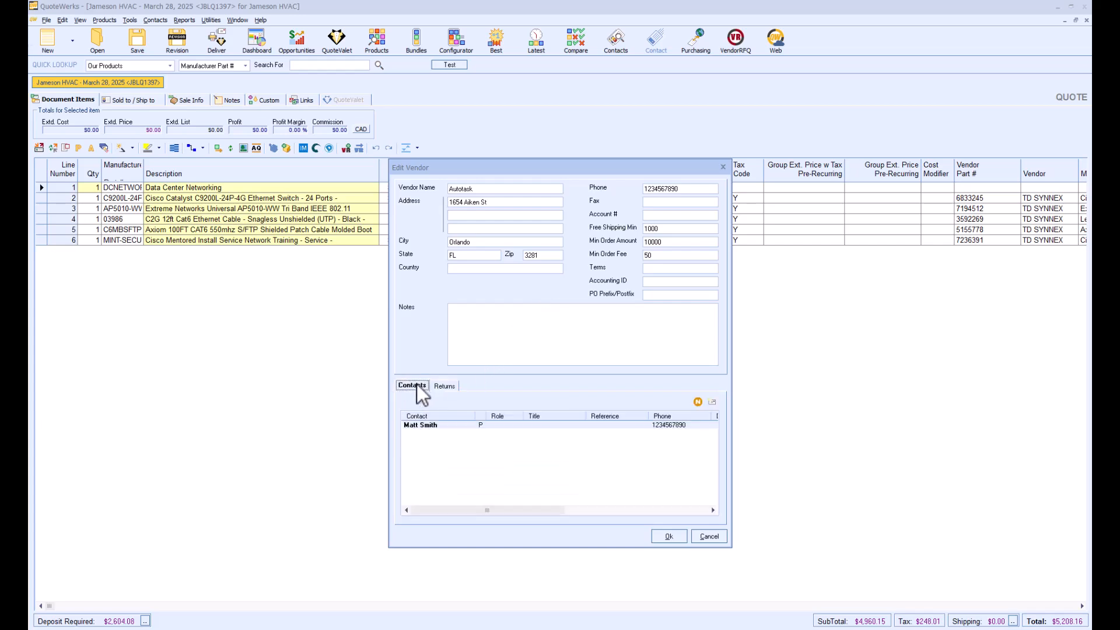
pyautogui.click(698, 402)
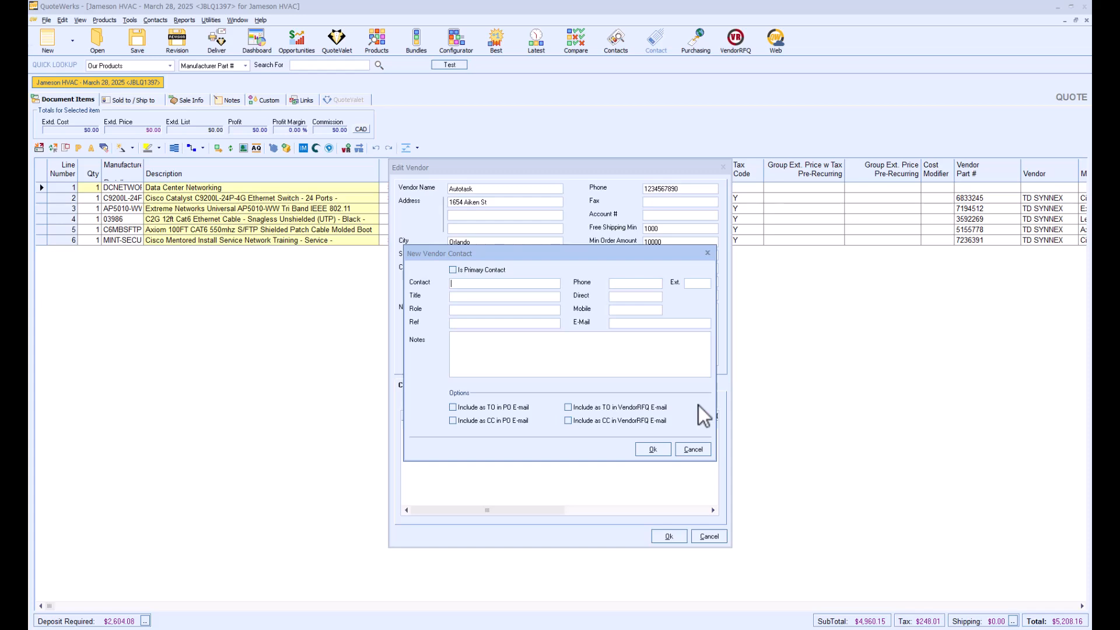
pyautogui.write('New Contact')
pyautogui.click(453, 270)
pyautogui.click(452, 269)
pyautogui.click(453, 407)
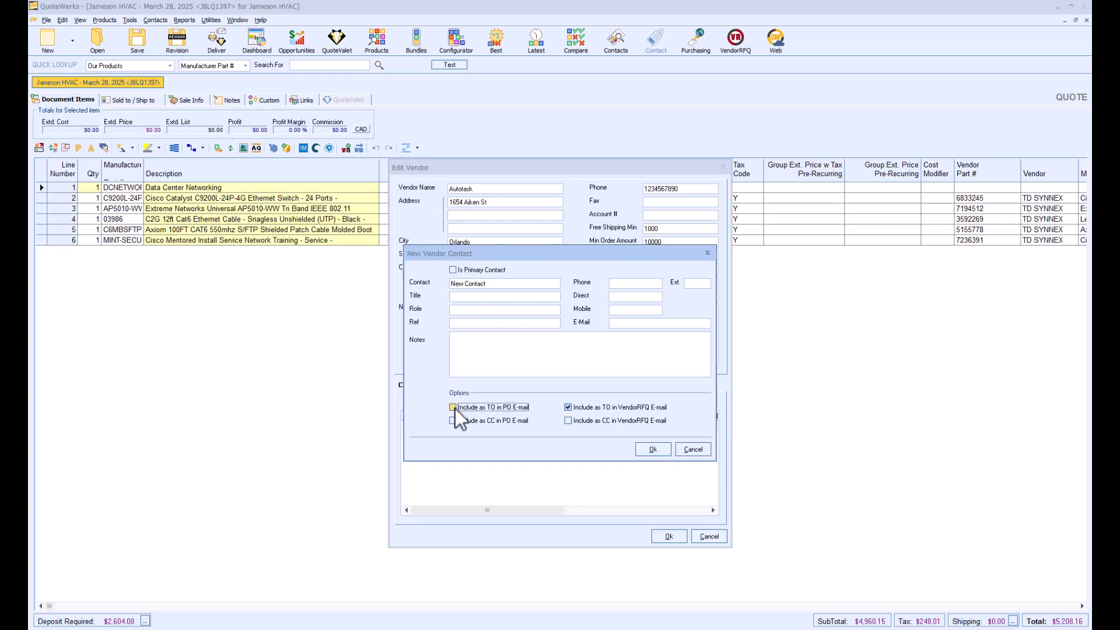
pyautogui.click(569, 407)
pyautogui.click(653, 449)
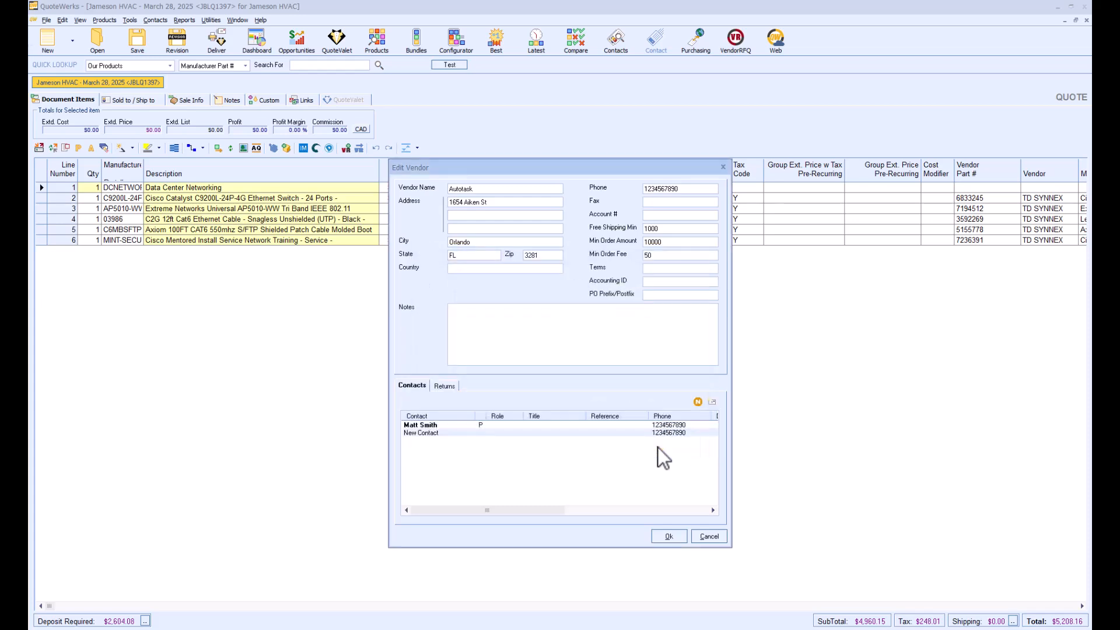
# Check the vendor's primary contact and returns details, and save the Autotask vendor record
pyautogui.click(624, 425)
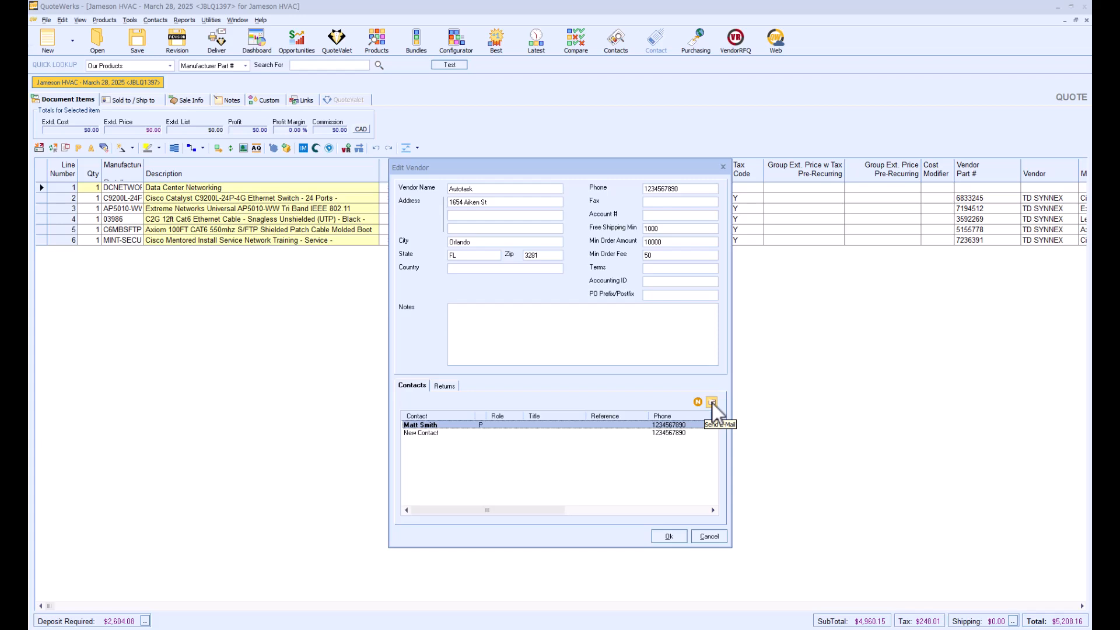
pyautogui.click(446, 386)
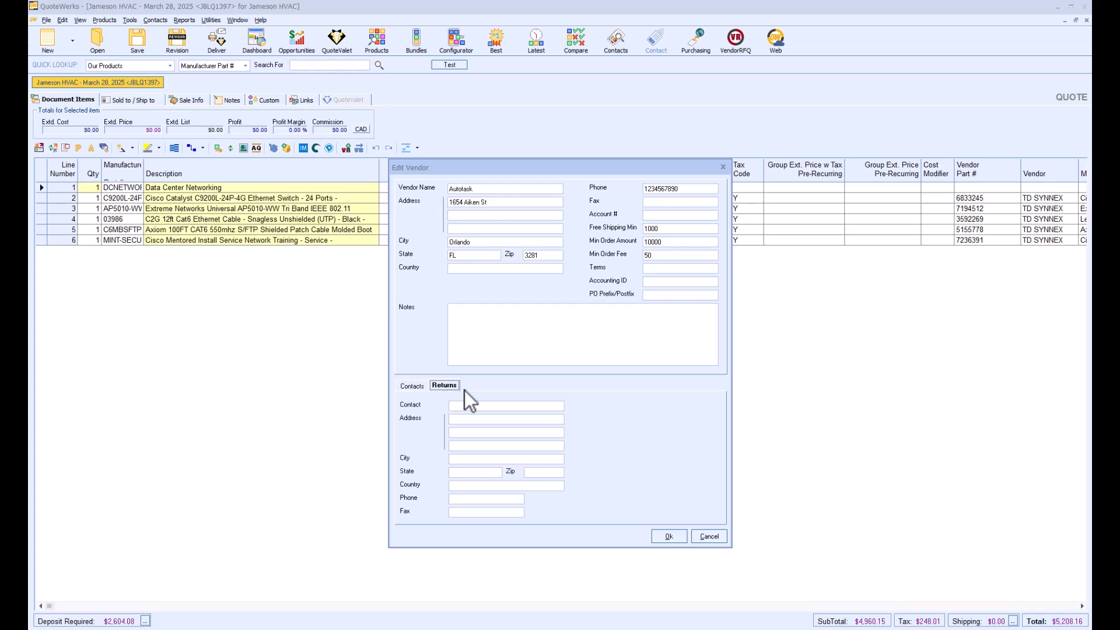
pyautogui.click(680, 534)
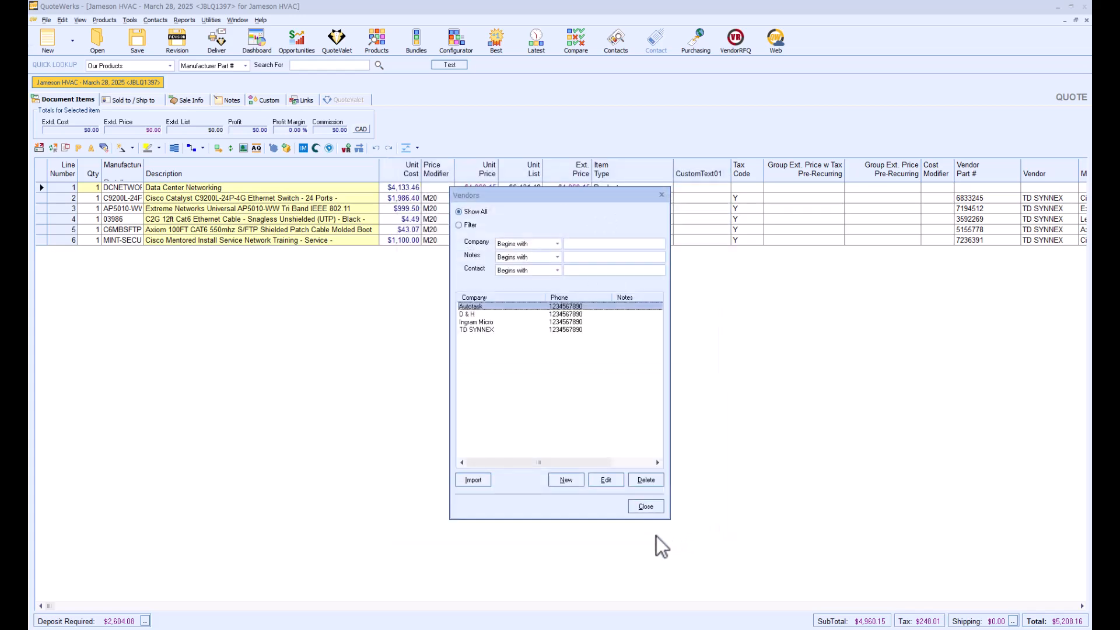
pyautogui.click(473, 481)
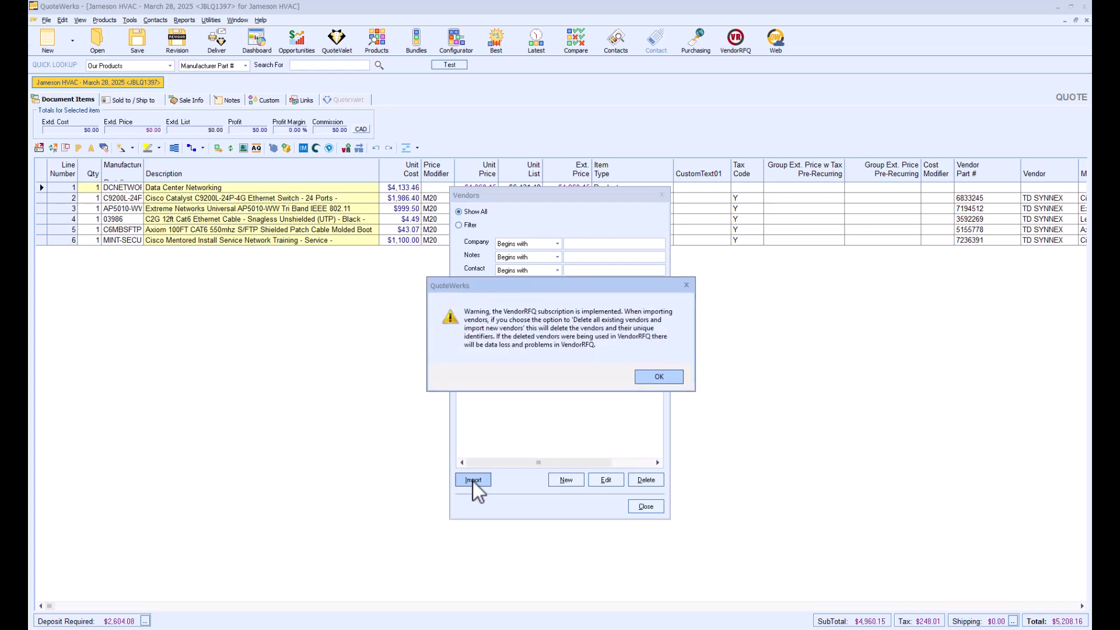
pyautogui.click(663, 381)
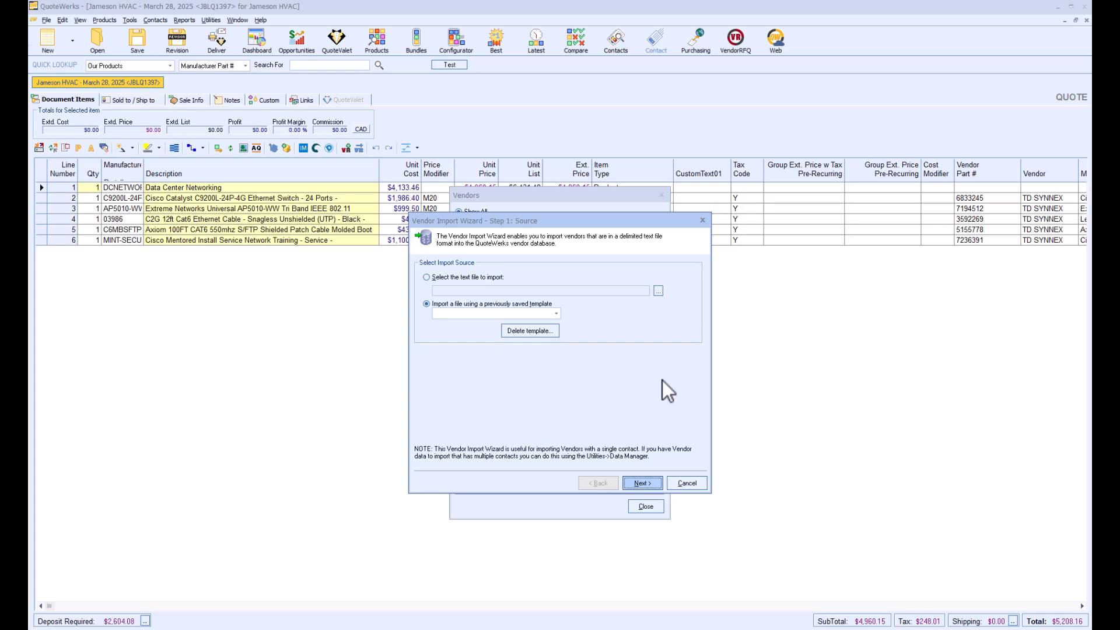
pyautogui.click(691, 485)
pyautogui.click(653, 509)
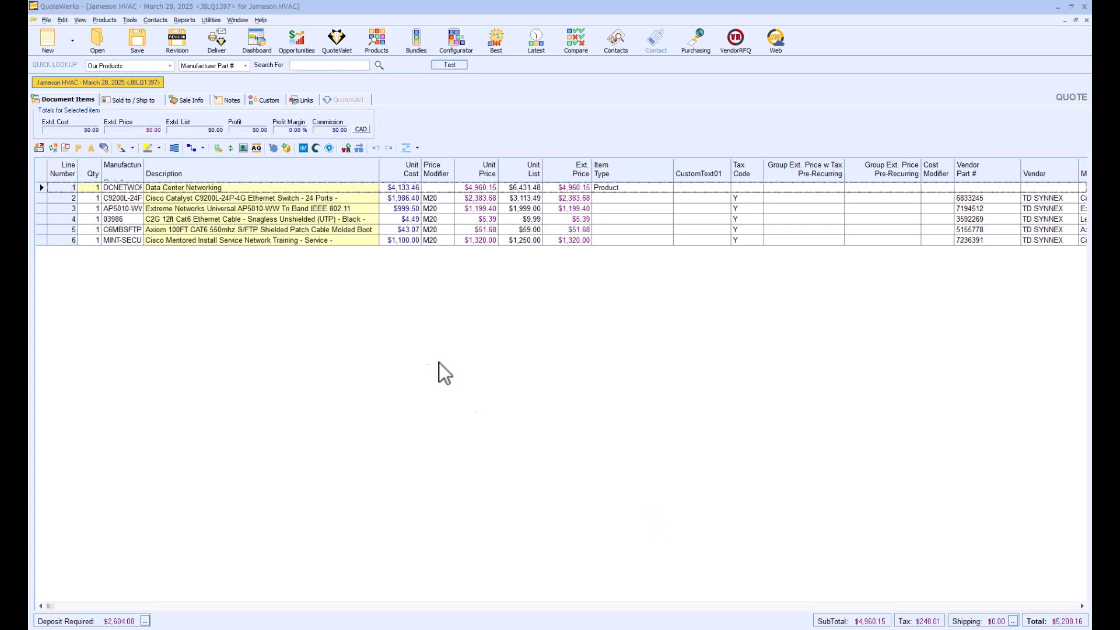
# Open the Data Manager and choose Vendors as the dataset for export
pyautogui.click(211, 19)
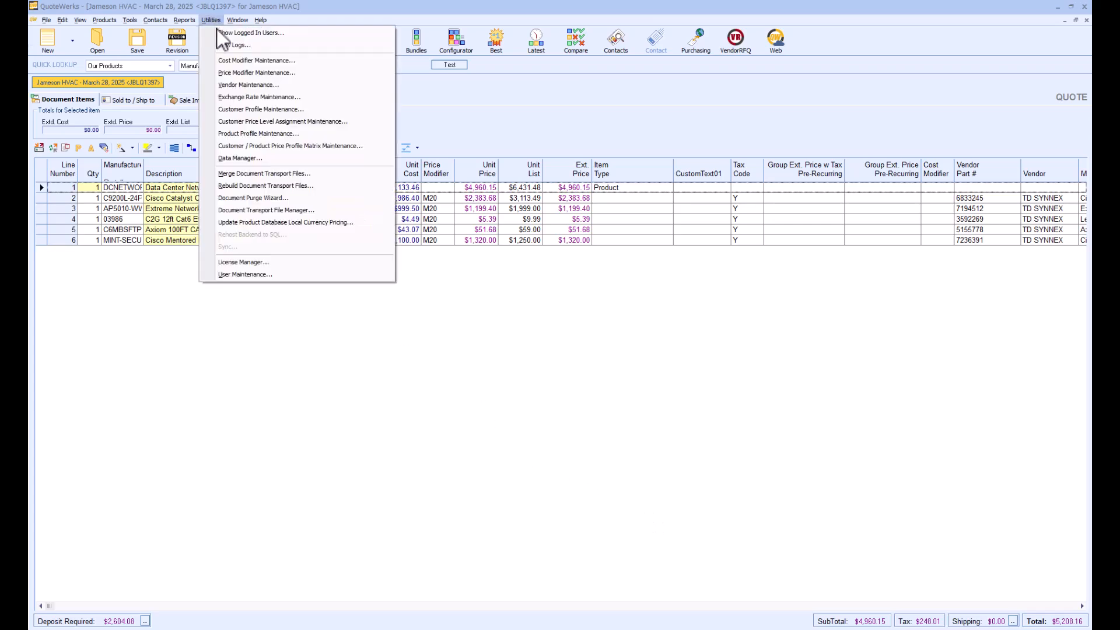
pyautogui.click(245, 156)
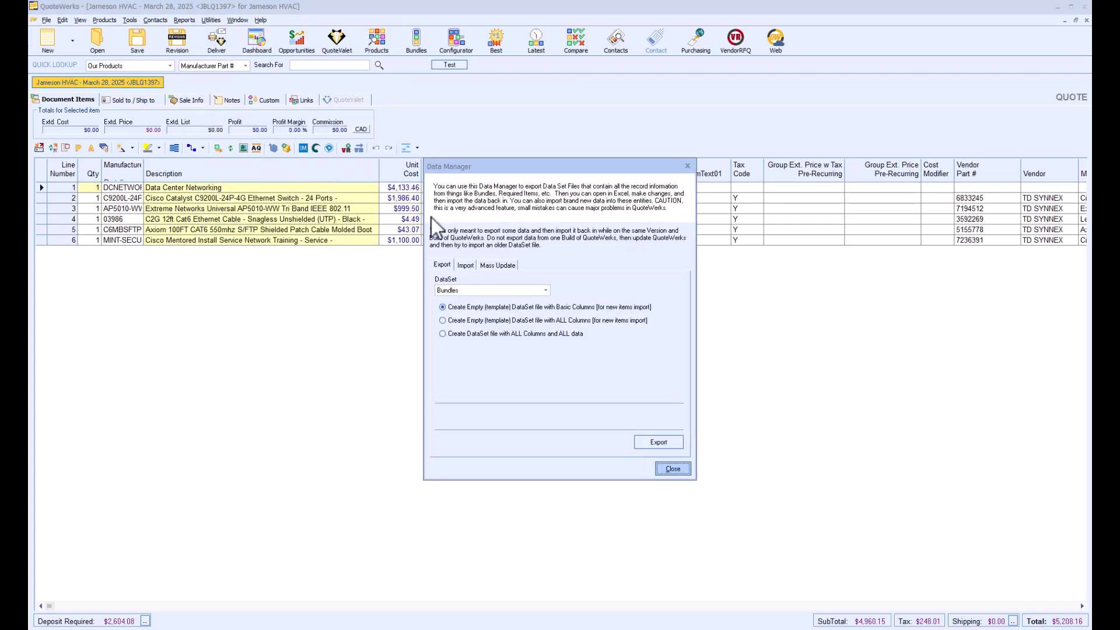
pyautogui.click(549, 292)
pyautogui.moveTo(548, 316); pyautogui.dragTo(544, 331)
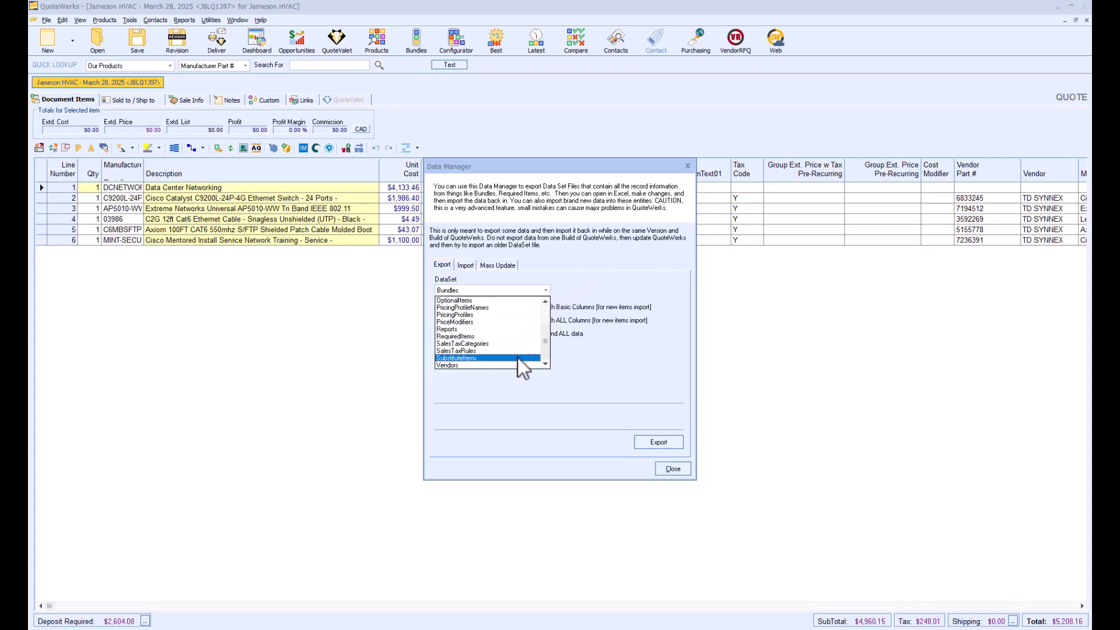
pyautogui.click(502, 365)
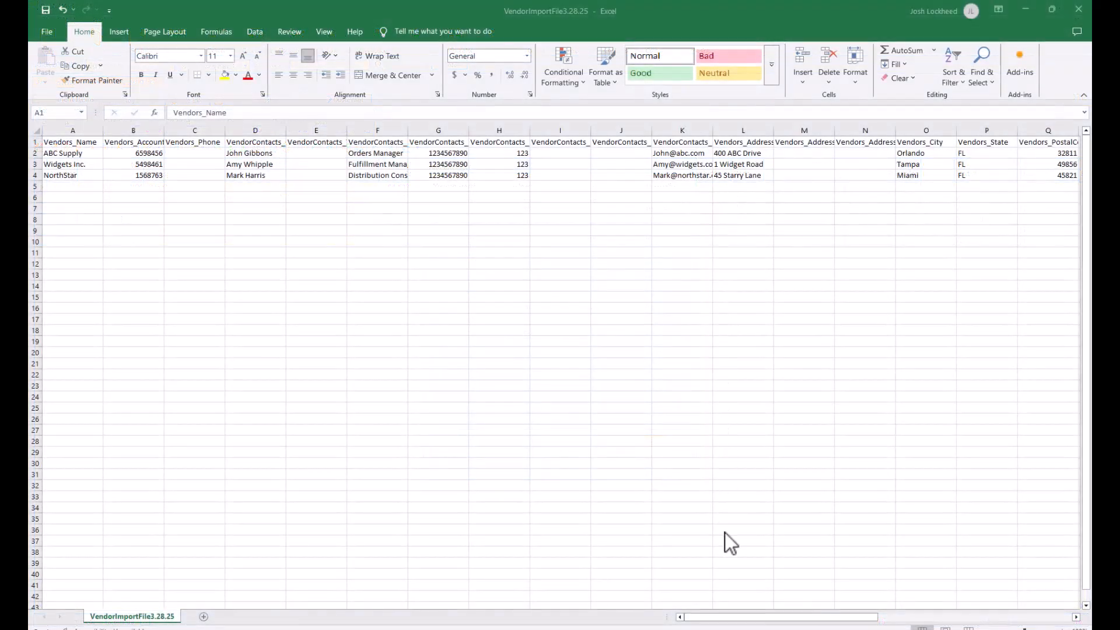
# Switch from Excel back to QuoteWerks and start a vendor import using vendorimportfile3.28.25.csv from the desktop
pyautogui.moveTo(710, 618)
pyautogui.mouseDown()
pyautogui.moveTo(893, 621)
pyautogui.moveTo(707, 620)
pyautogui.mouseUp()
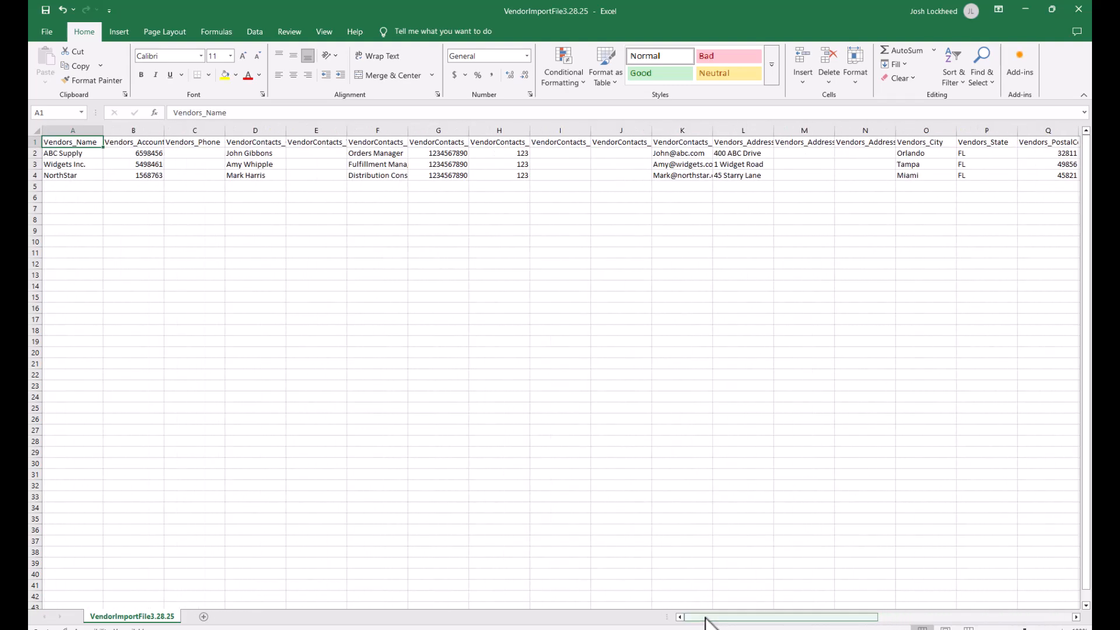
pyautogui.click(1025, 8)
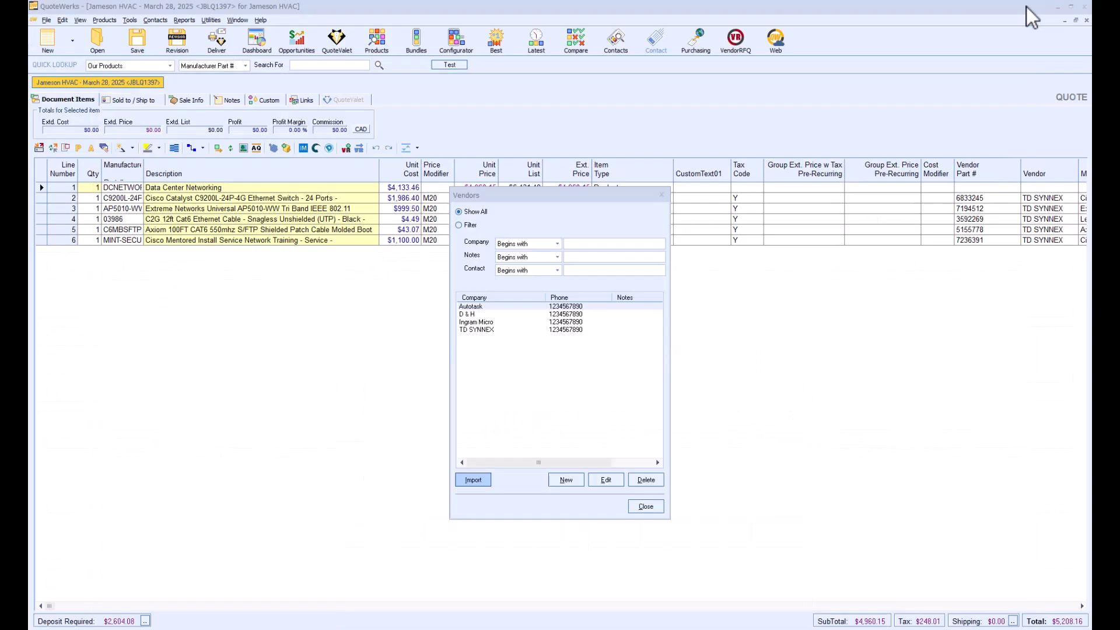
pyautogui.click(472, 480)
pyautogui.click(658, 377)
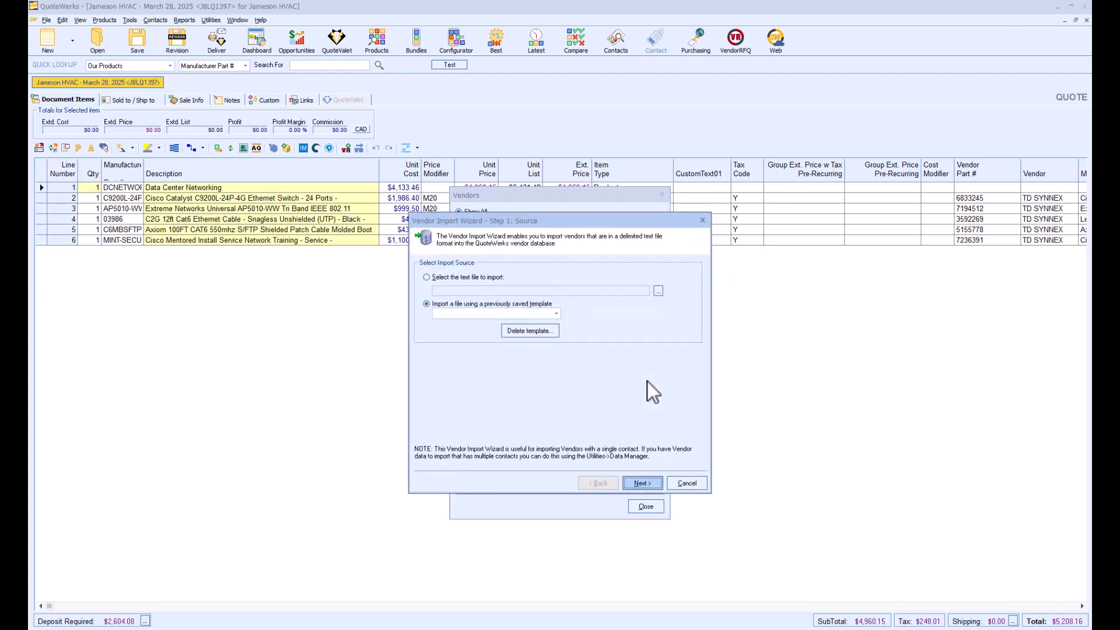
pyautogui.click(658, 290)
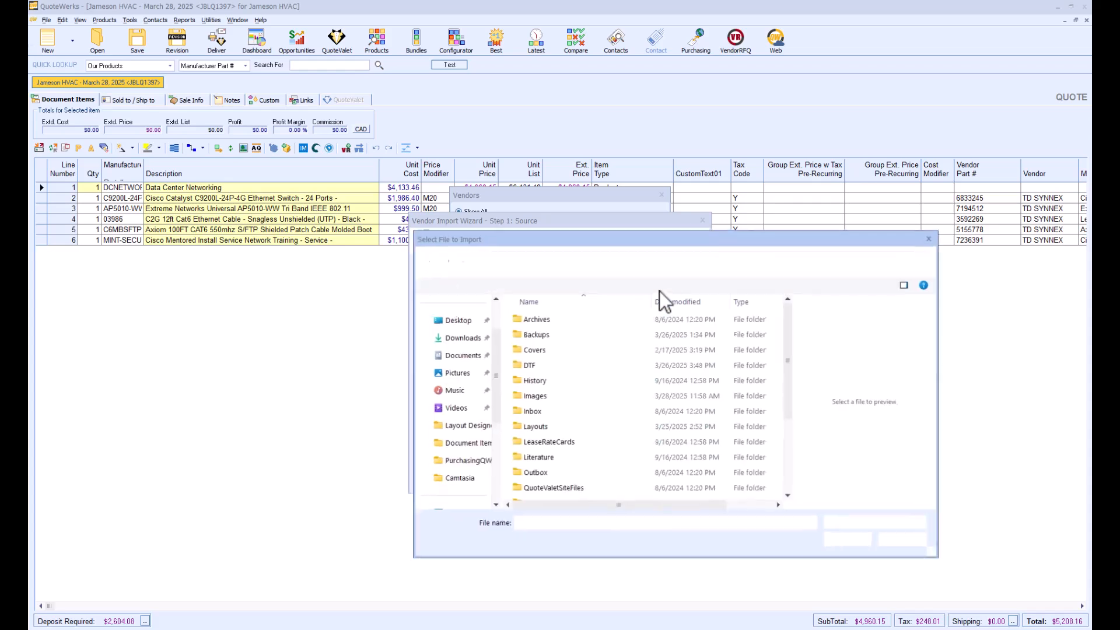
pyautogui.click(456, 320)
pyautogui.click(678, 426)
pyautogui.click(853, 543)
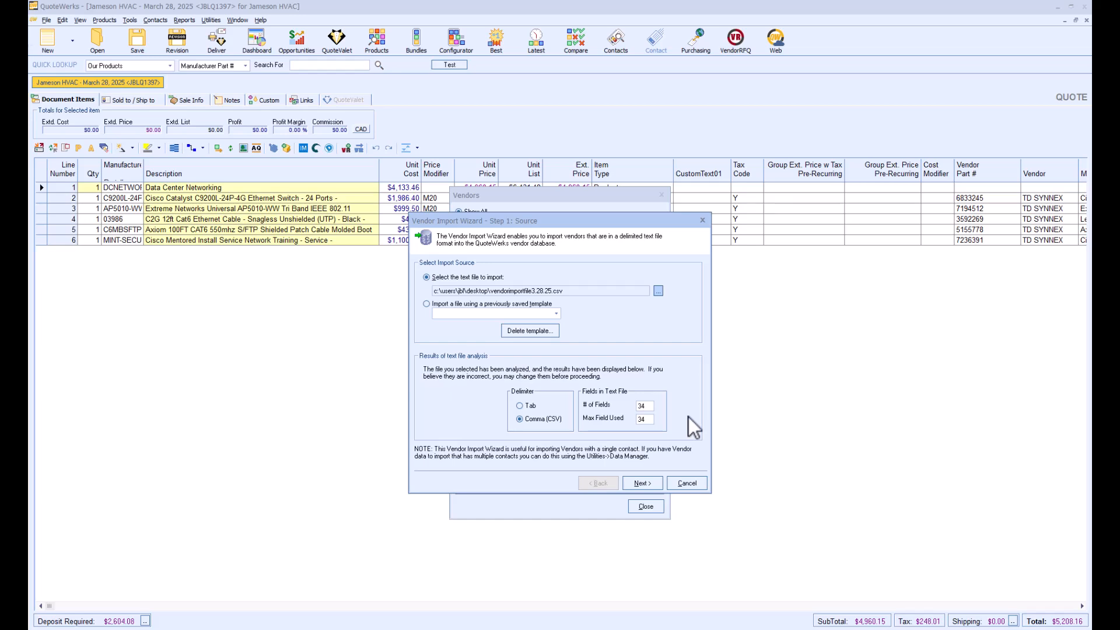
pyautogui.click(641, 483)
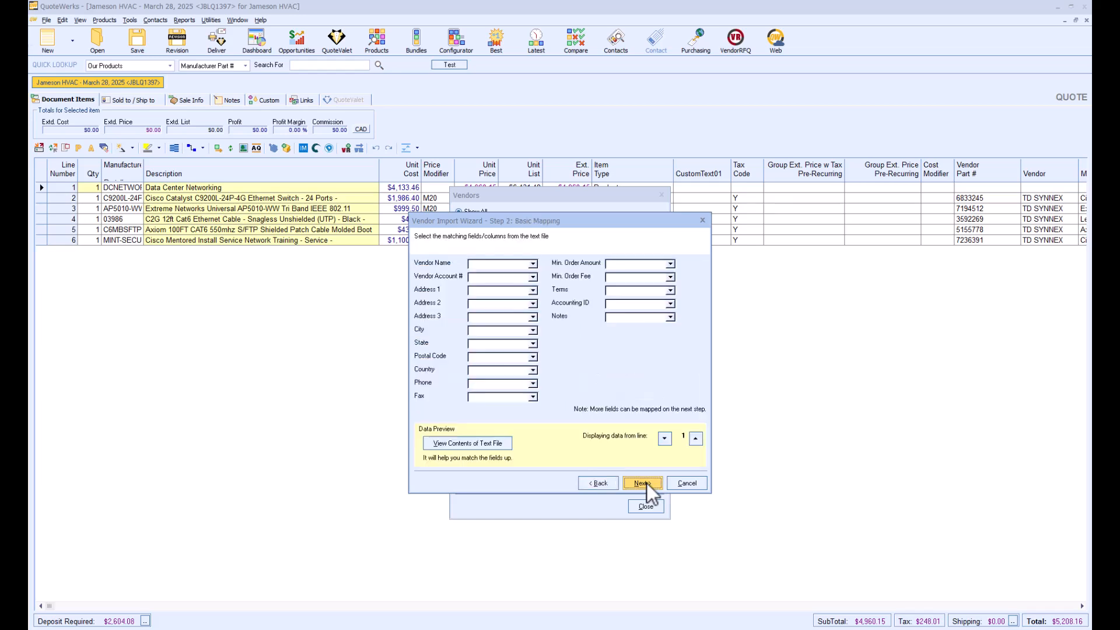
# Map Vendor Name to Field1, Vendor Account # to Field2 and Address 1 to Field12 in the basic mapping
pyautogui.click(533, 265)
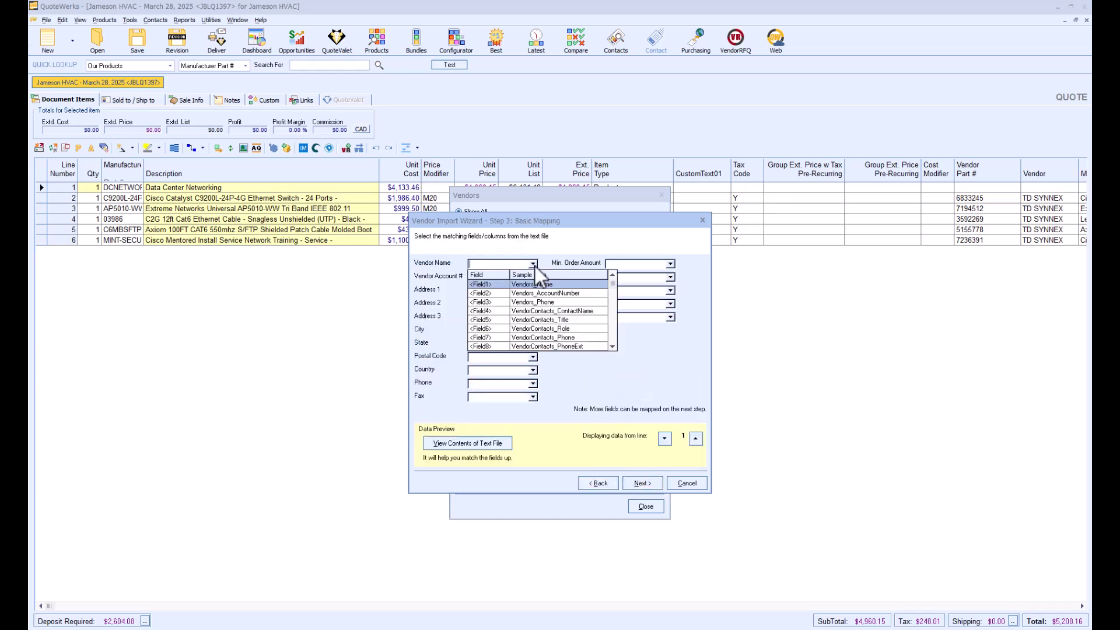
pyautogui.click(540, 284)
pyautogui.click(533, 277)
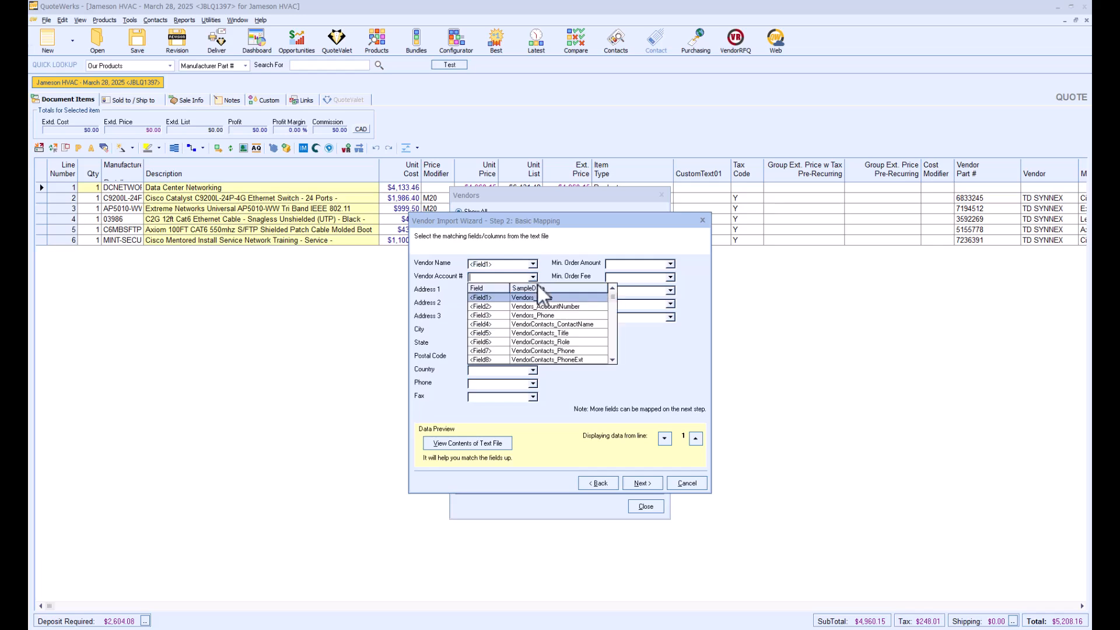
pyautogui.click(546, 306)
pyautogui.click(533, 291)
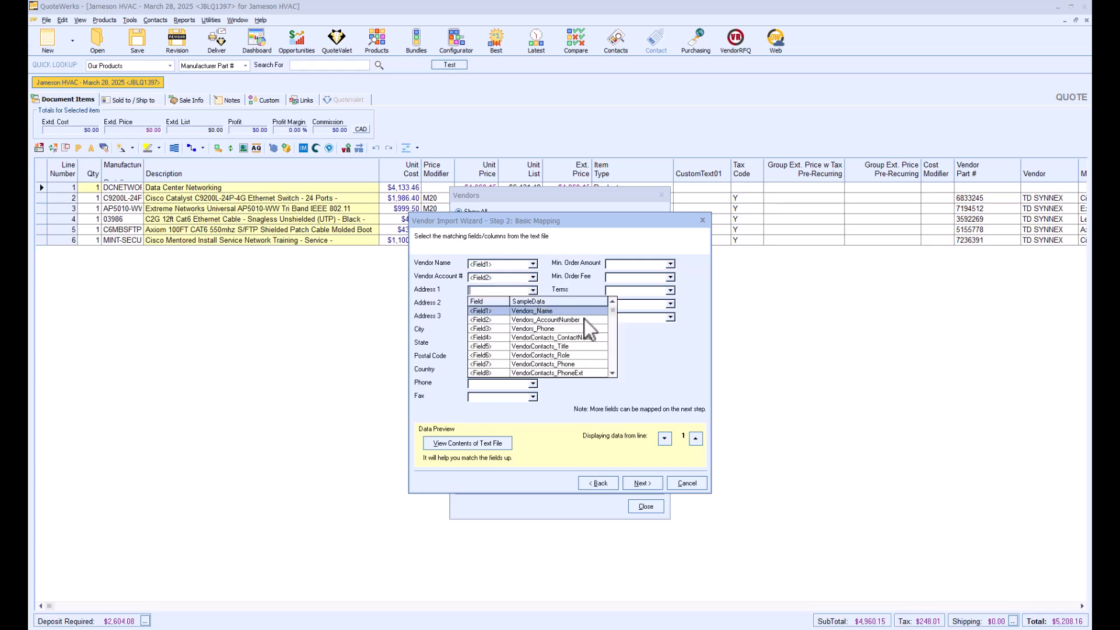
pyautogui.scroll(-3, 615, 326)
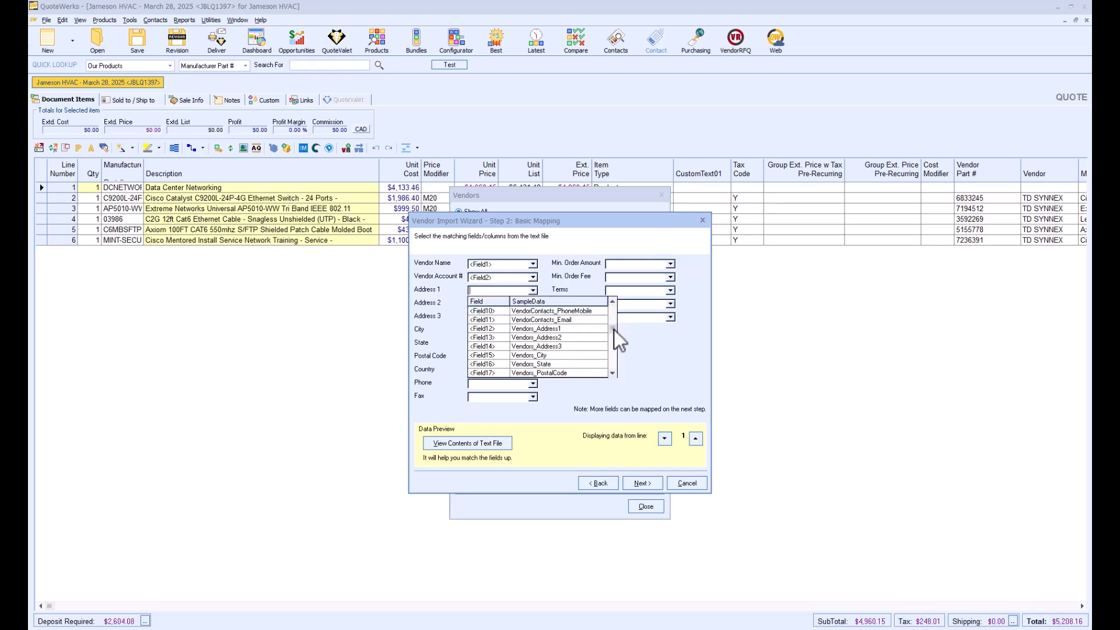
pyautogui.click(580, 331)
# Map City, State, Postal Code and Country to Field15–Field18, Phone to Field3, and Min. Order Amount through Notes to Field20–Field24
pyautogui.click(532, 330)
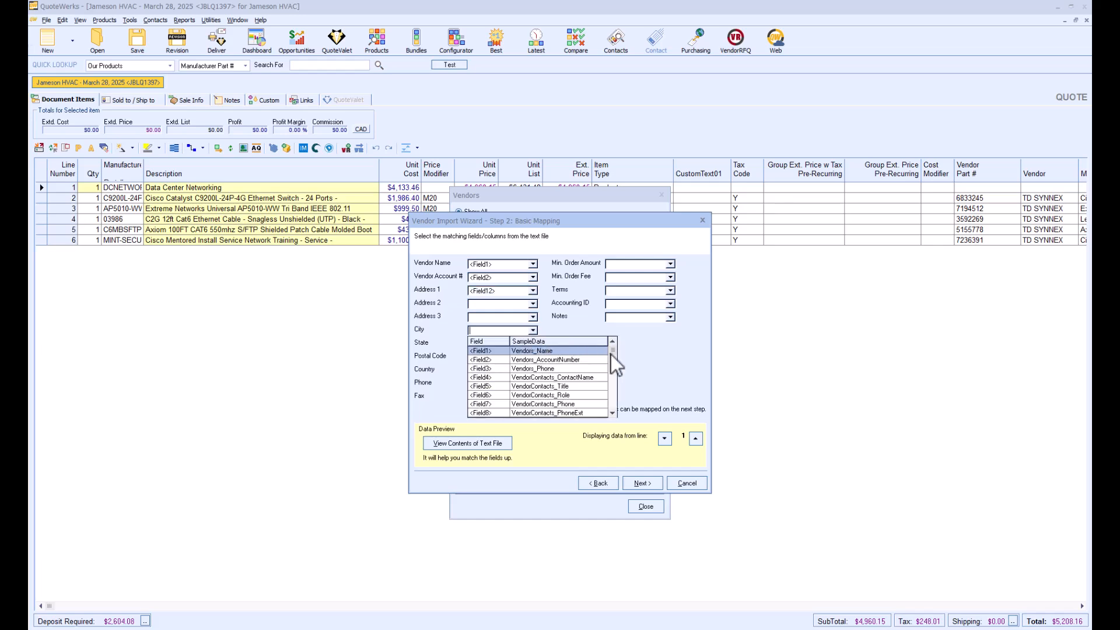
pyautogui.moveTo(616, 352); pyautogui.dragTo(617, 377)
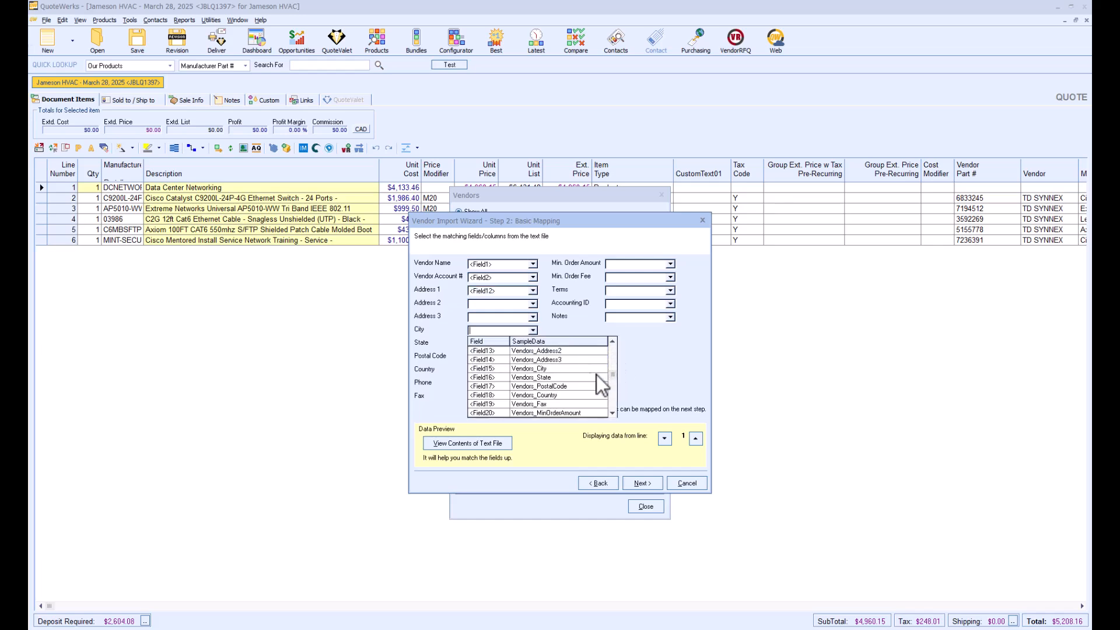
pyautogui.click(576, 370)
pyautogui.click(532, 344)
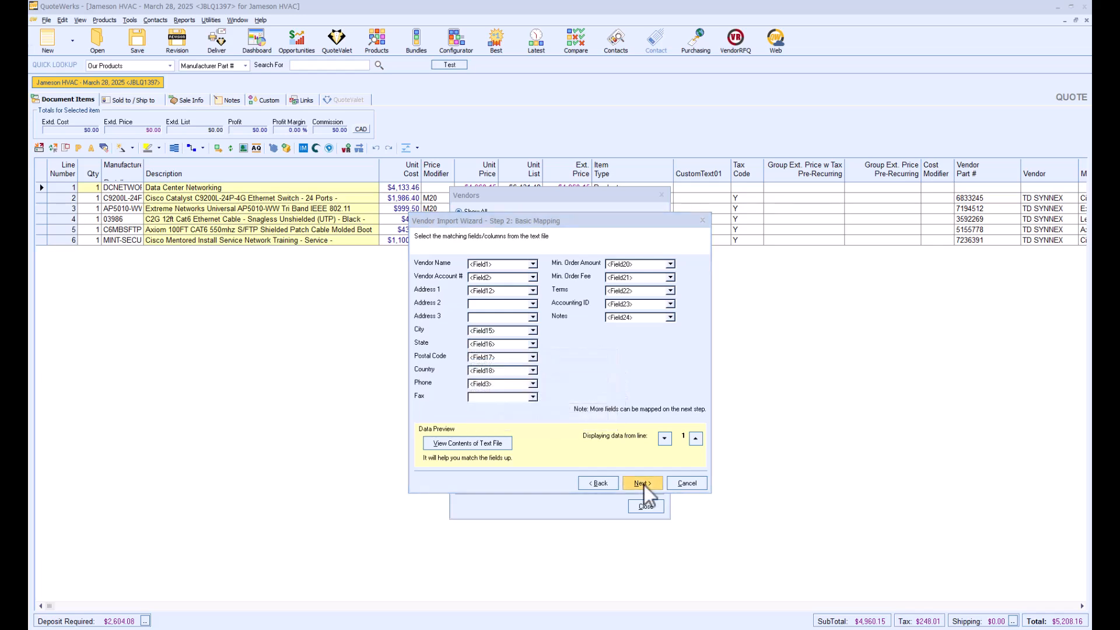
pyautogui.click(644, 485)
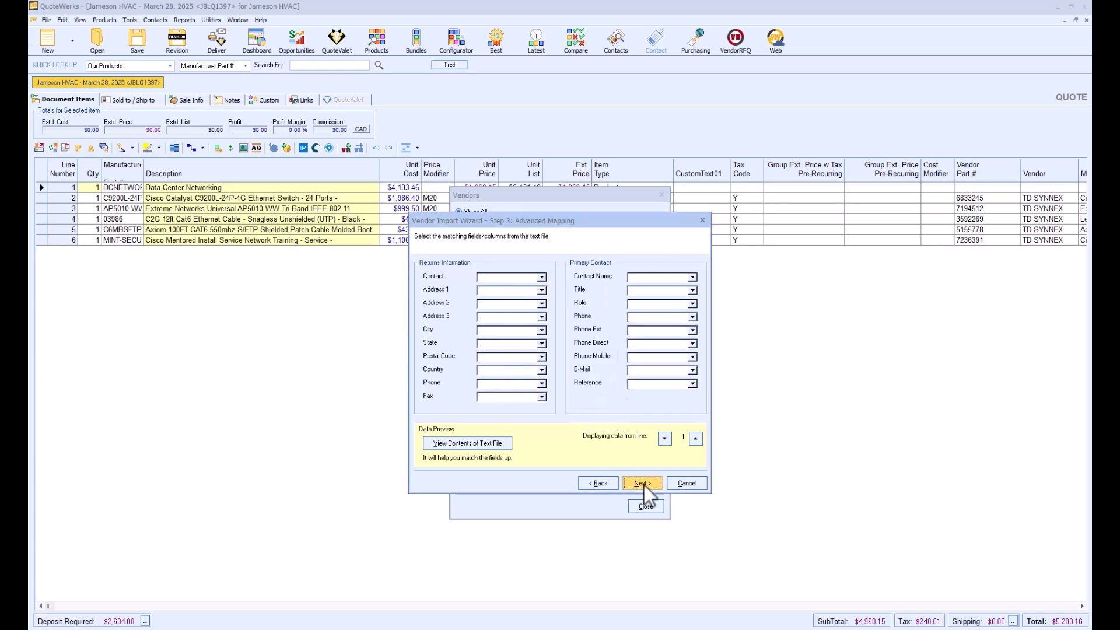
# Map returns Contact to Field29, Address 1 to Field25 and the other return fields, plus primary contact Name through Phone Ext to Field4–Field8 and E-Mail to Field11
pyautogui.click(542, 278)
pyautogui.moveTo(621, 301); pyautogui.dragTo(621, 341)
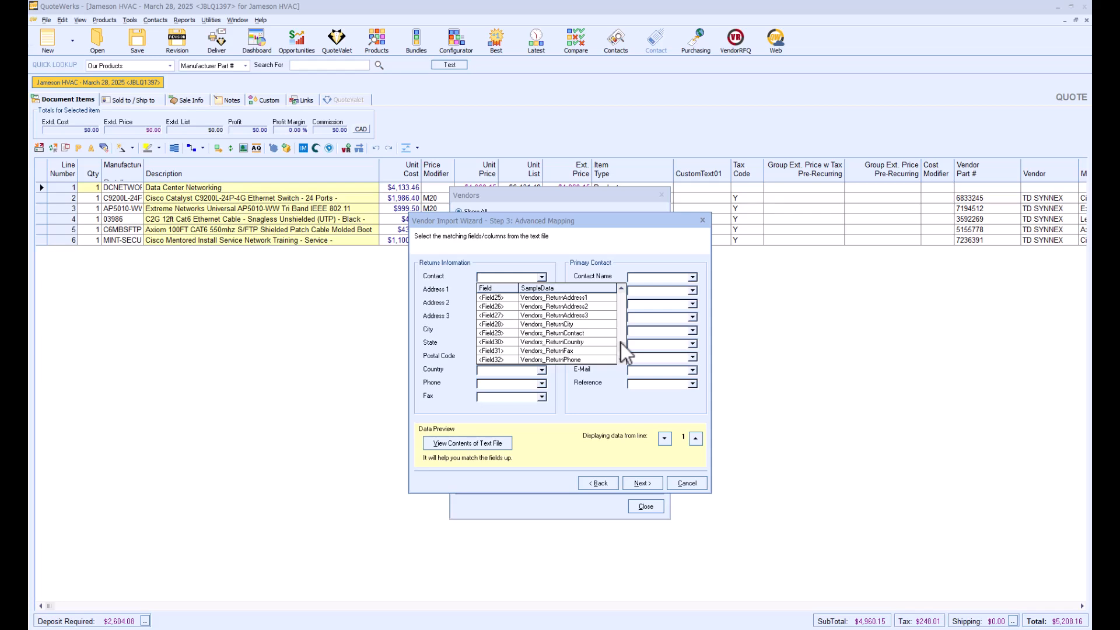
pyautogui.click(595, 331)
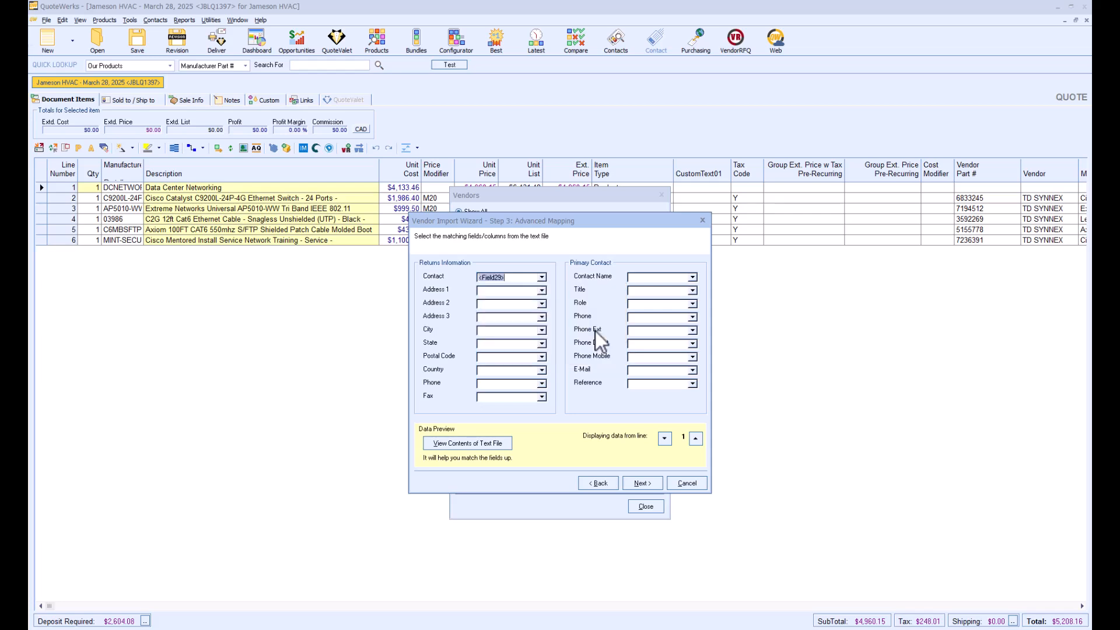
pyautogui.click(545, 291)
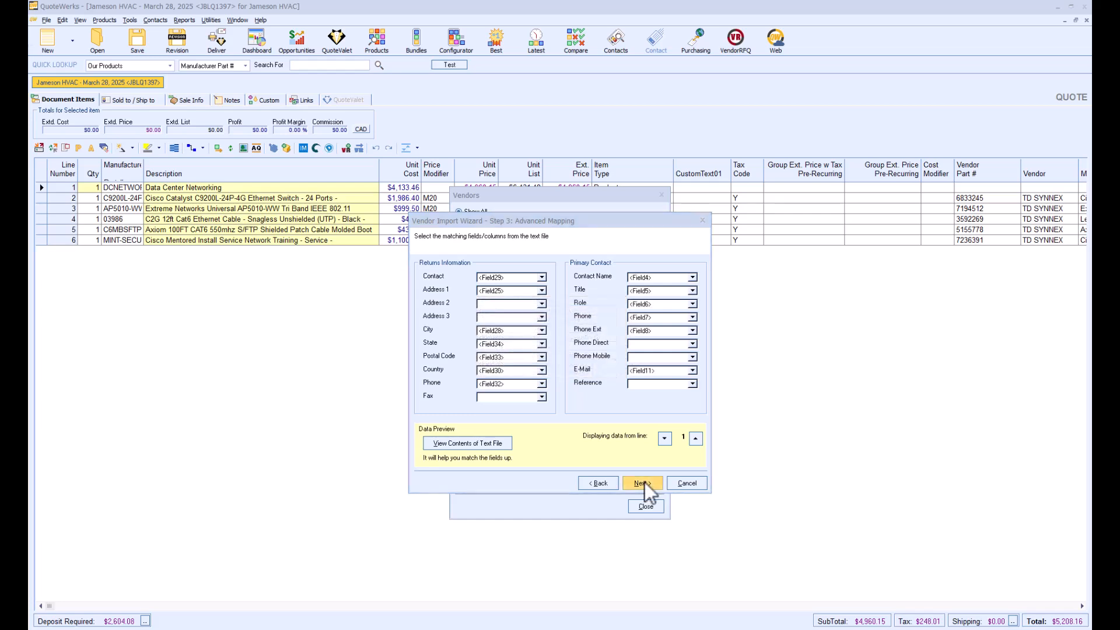
pyautogui.click(645, 482)
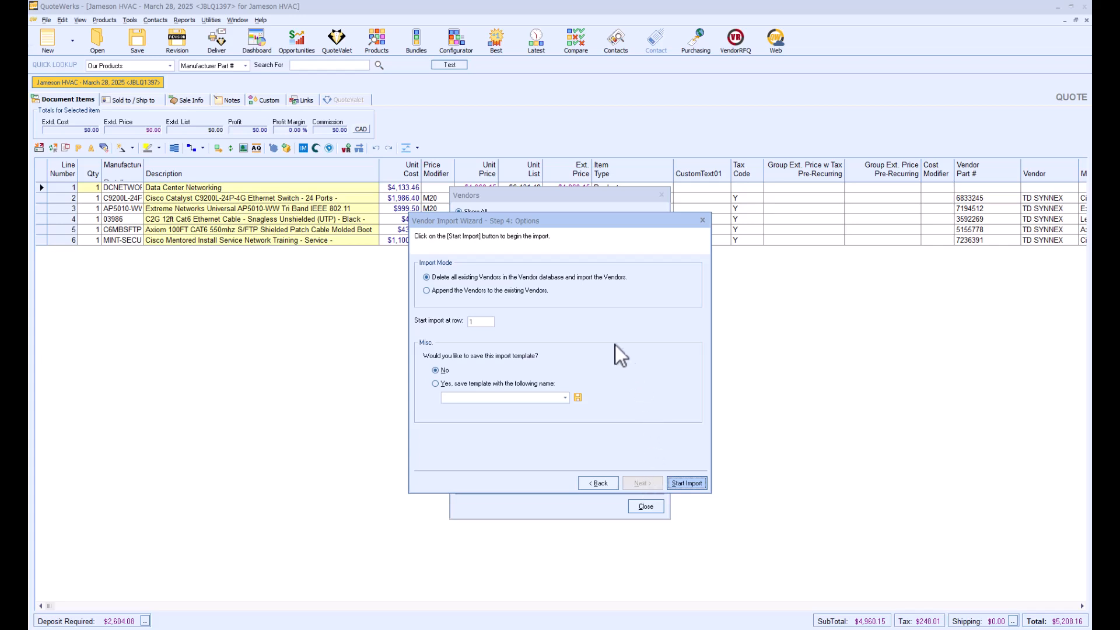
# Run the import so vendors are appended to the existing ones, starting at row 2 and without saving an import template
pyautogui.click(428, 292)
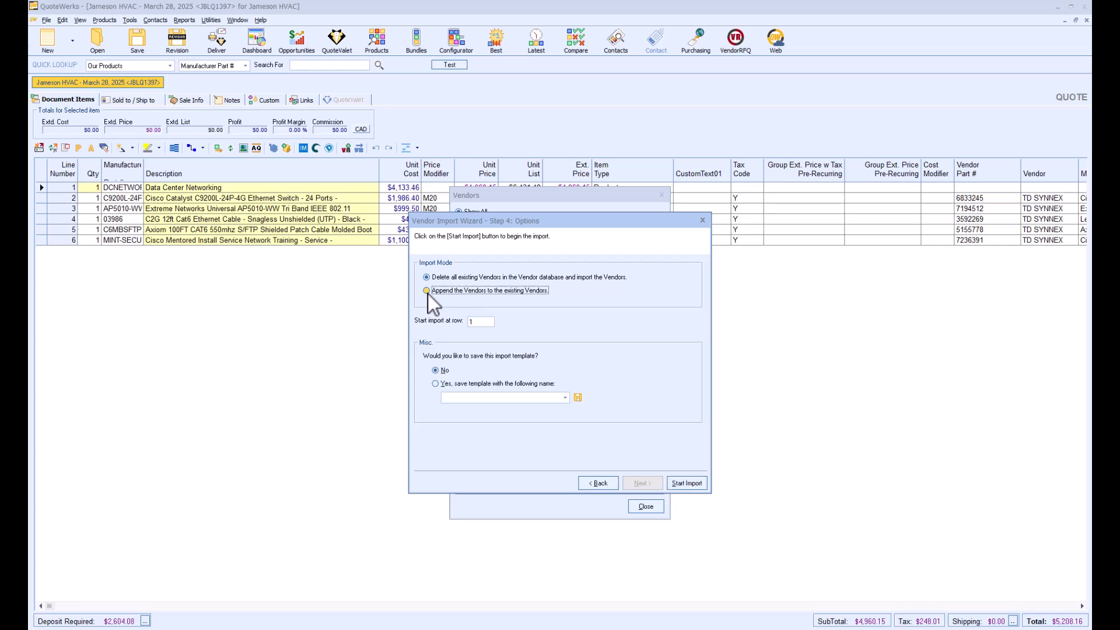
pyautogui.moveTo(476, 322); pyautogui.dragTo(450, 324)
pyautogui.click(435, 384)
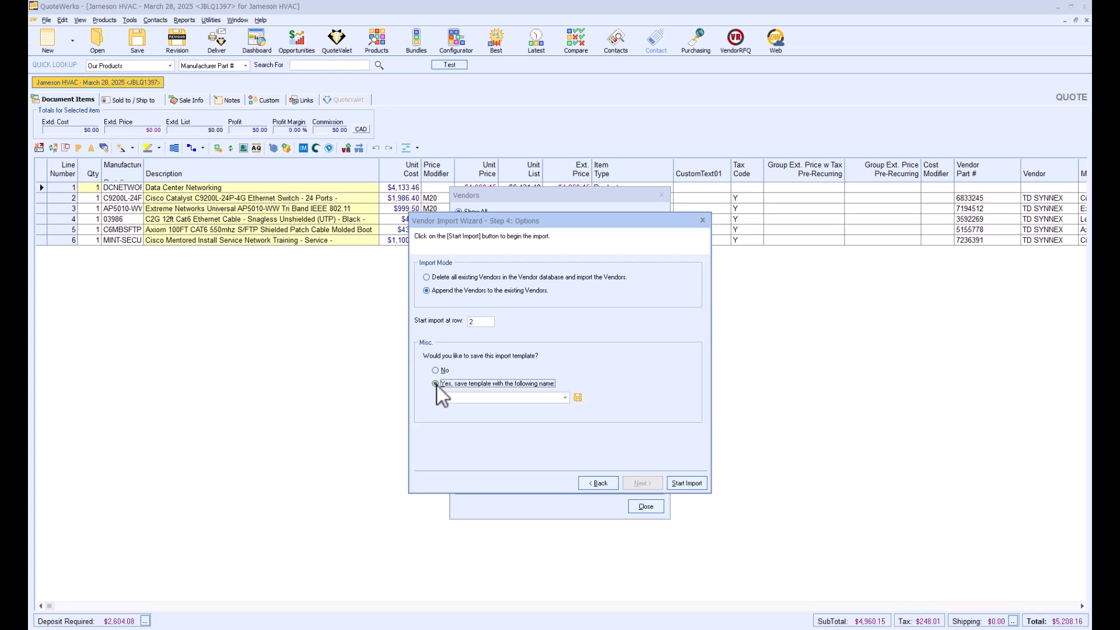
pyautogui.click(436, 371)
pyautogui.click(685, 488)
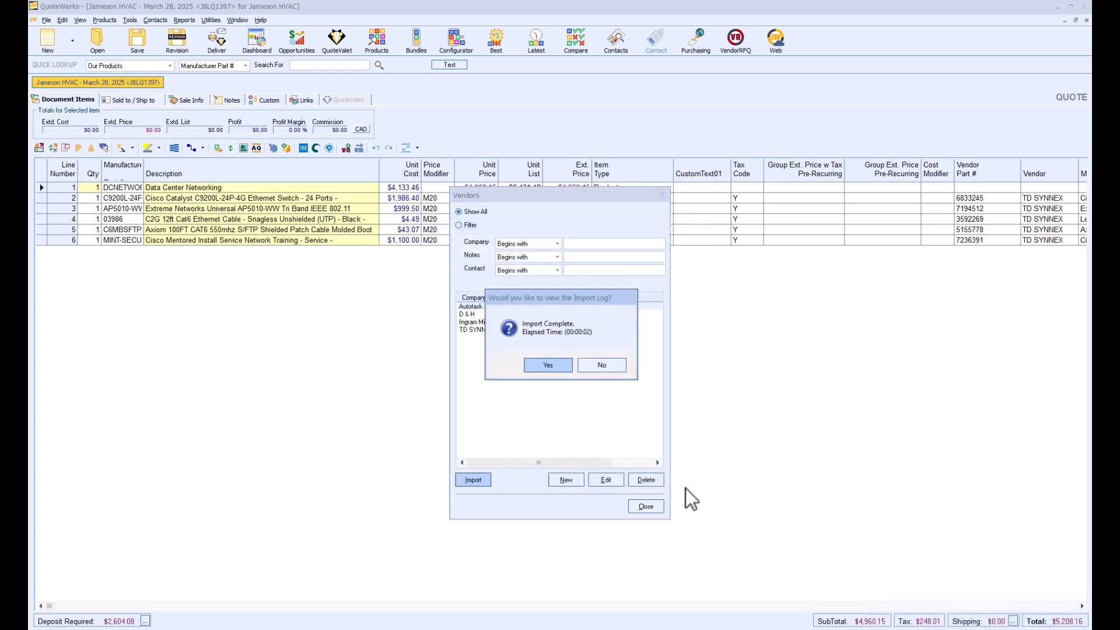
# View the vendor import log, reviewing the processed records and import settings, and close it
pyautogui.click(548, 366)
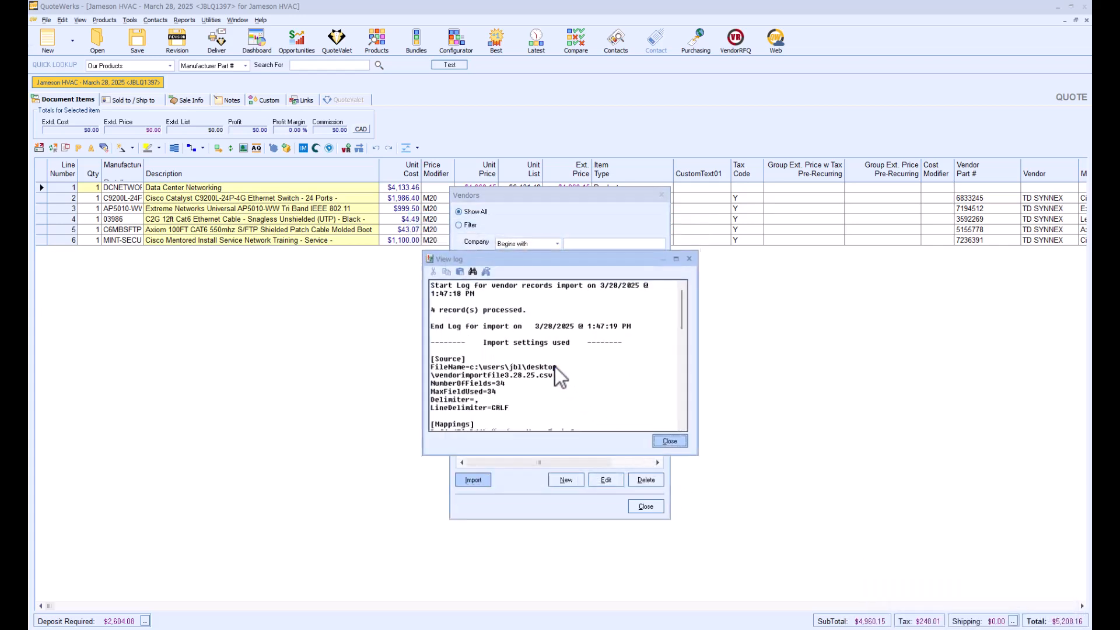
pyautogui.scroll(-7, 612, 365)
pyautogui.scroll(-8, 618, 363)
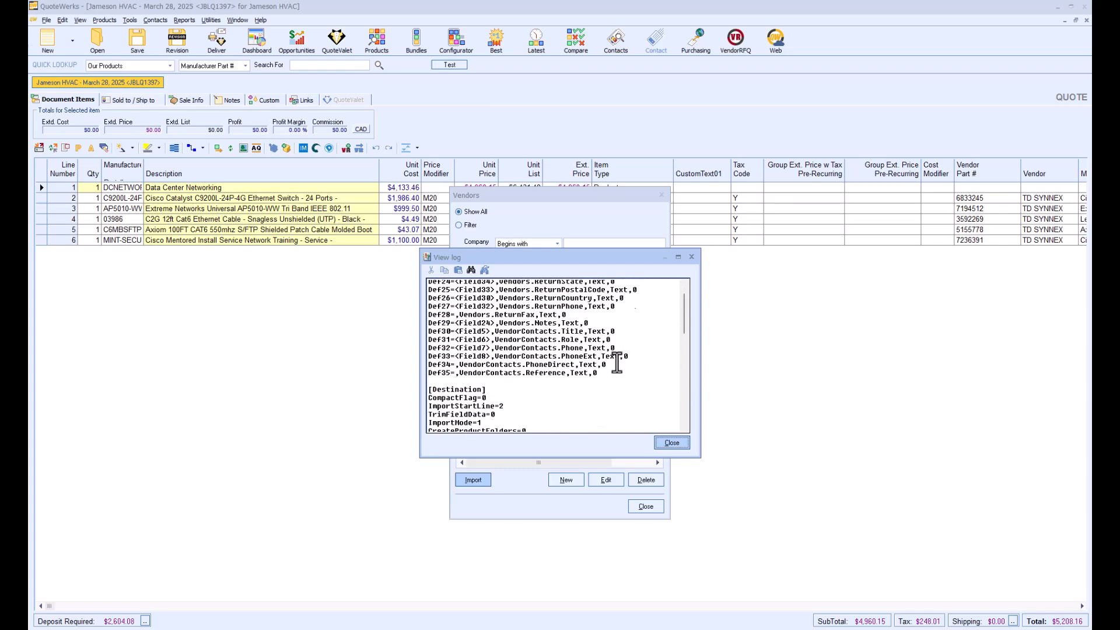
pyautogui.scroll(15, 617, 363)
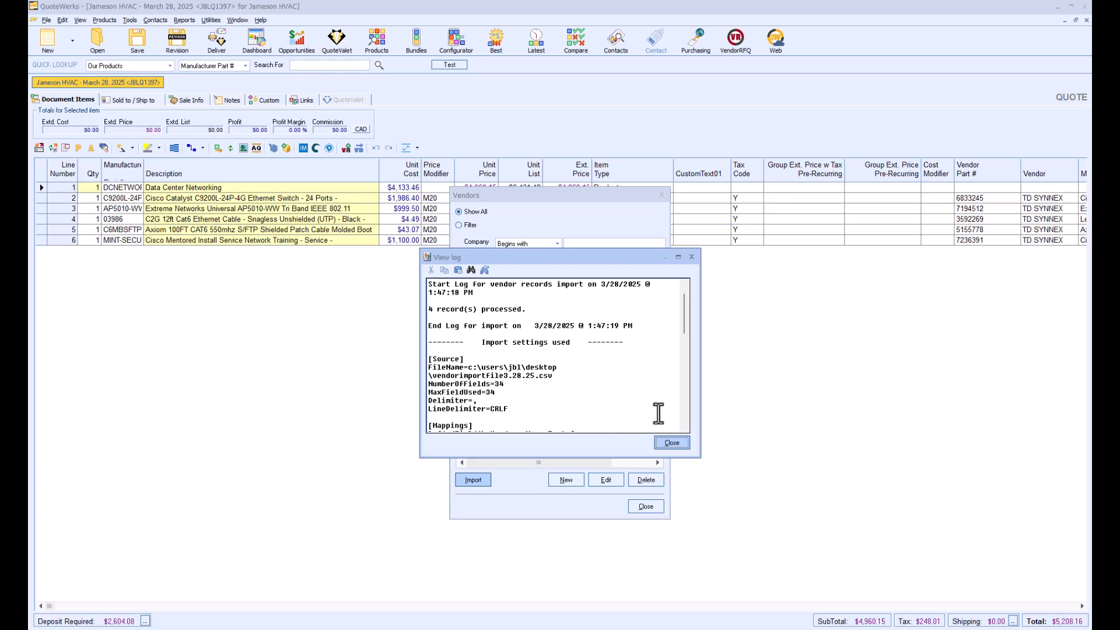
pyautogui.click(677, 446)
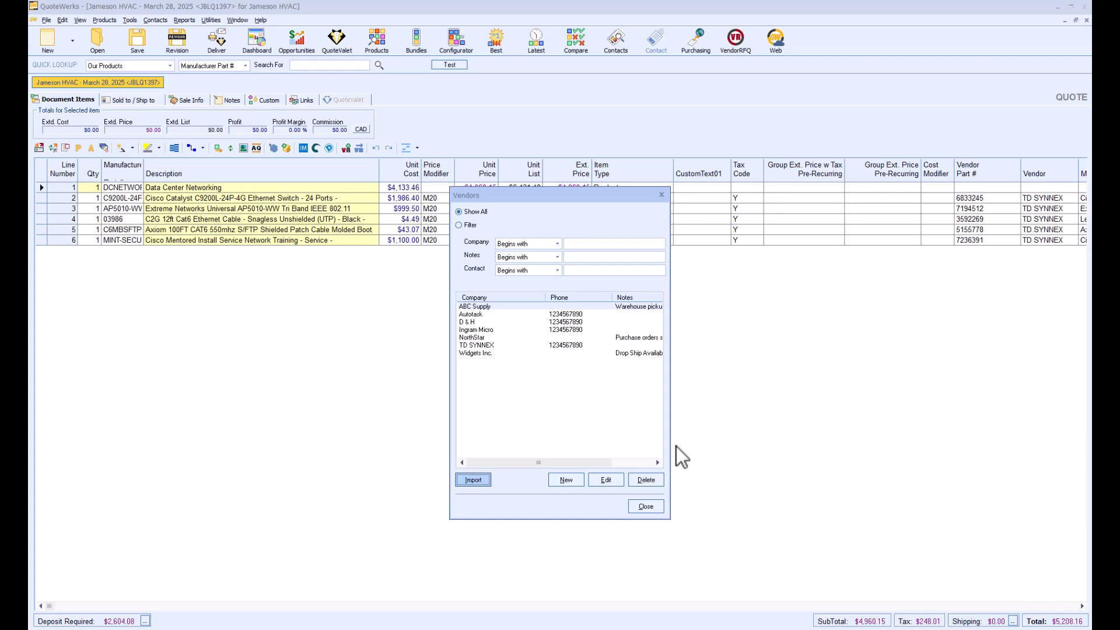
# Open the imported ABC Supply vendor record, check its primary contact details and returns information, and close the record
pyautogui.doubleClick(491, 308)
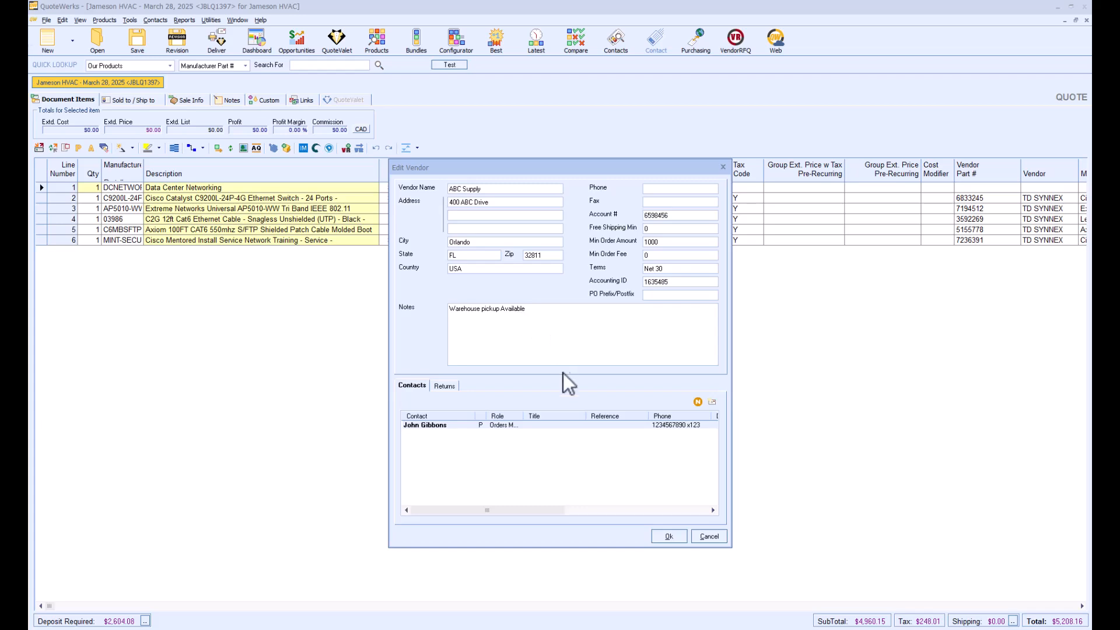
pyautogui.doubleClick(442, 425)
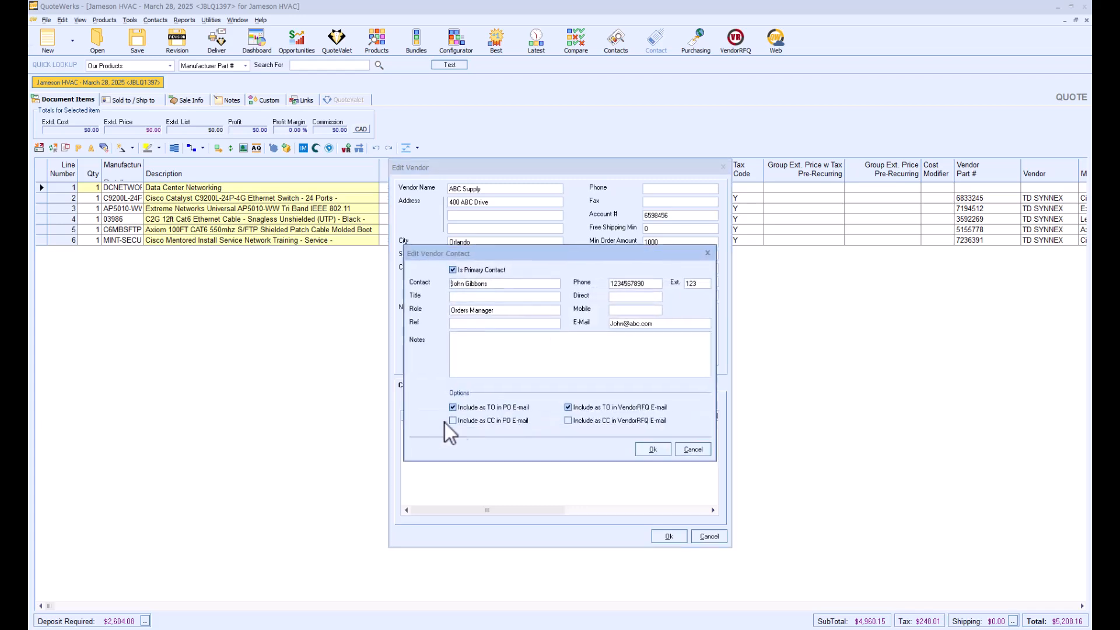
pyautogui.click(707, 253)
pyautogui.click(450, 386)
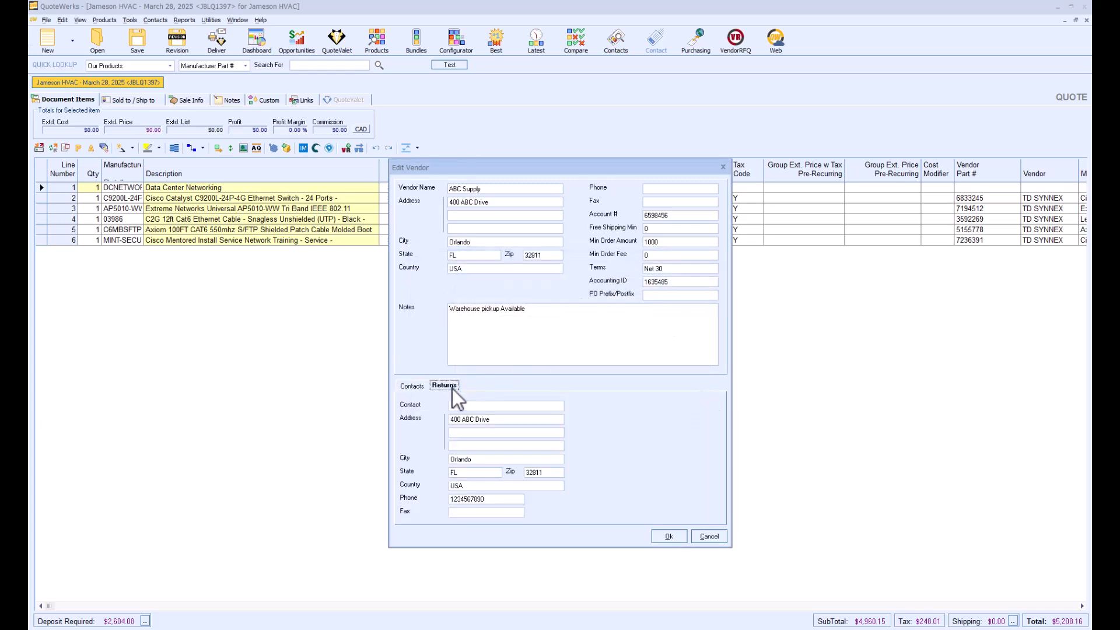
pyautogui.click(418, 389)
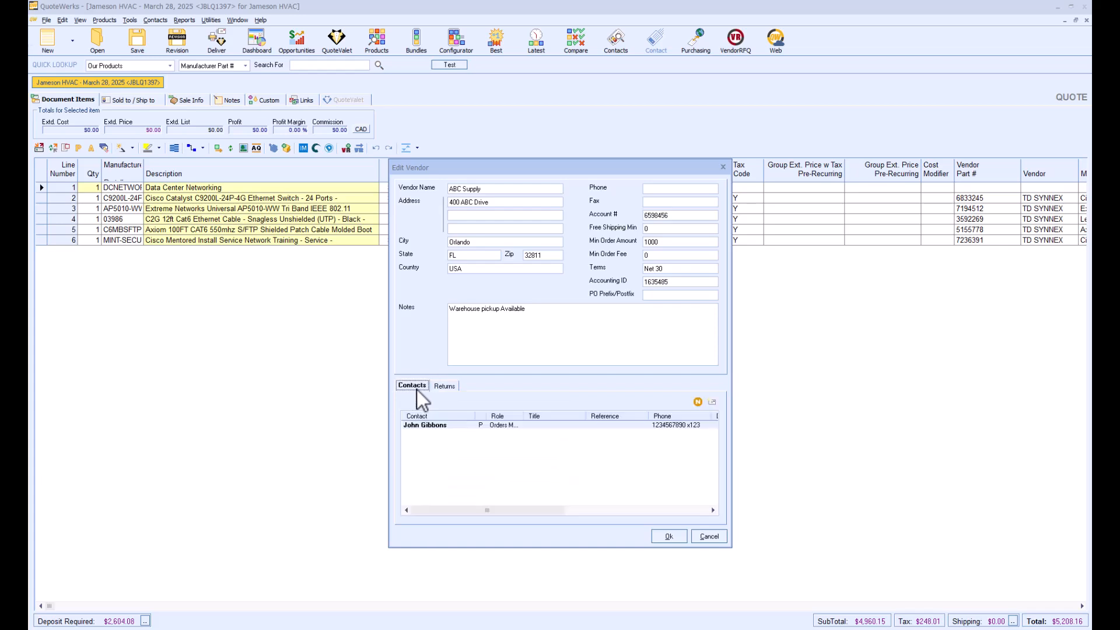
pyautogui.click(670, 537)
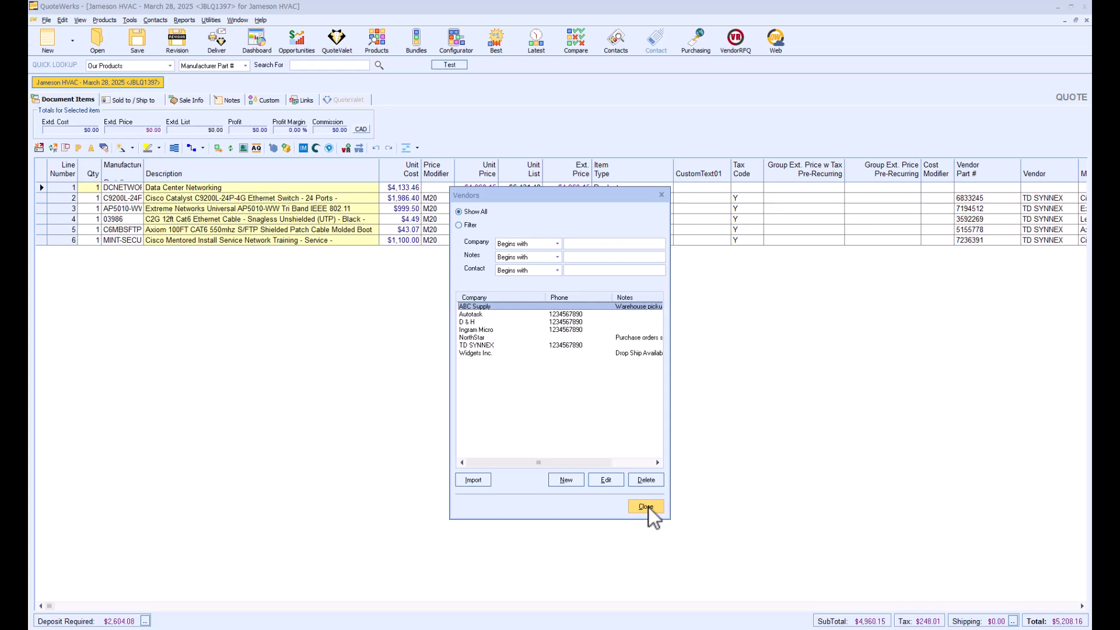
# Close the vendor list and convert the open Jameson HVAC quote to an order
pyautogui.click(647, 507)
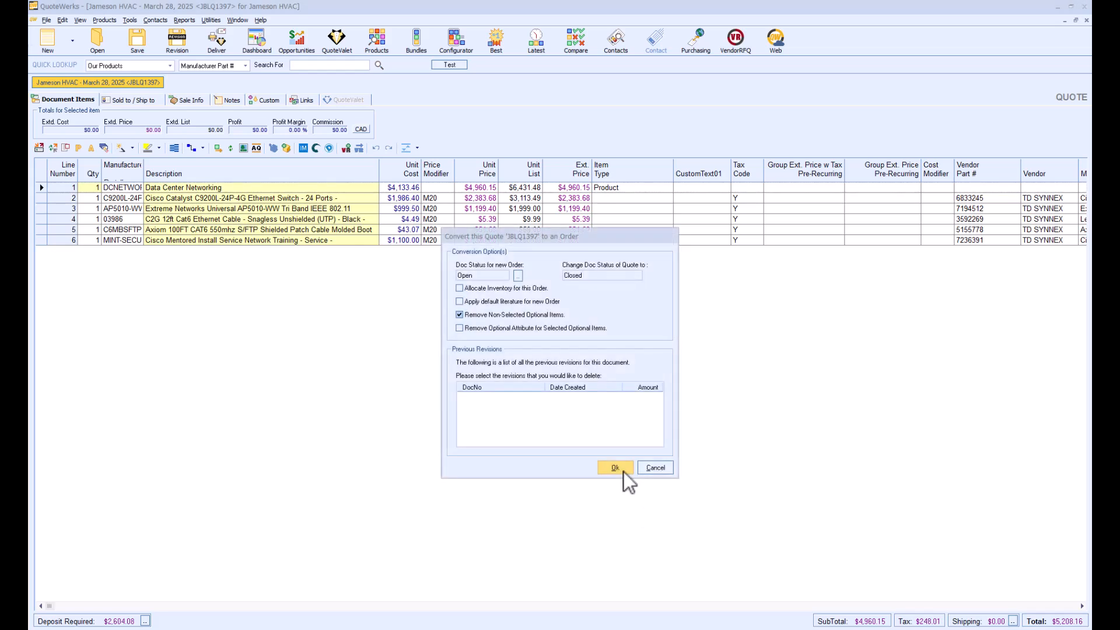
pyautogui.click(623, 472)
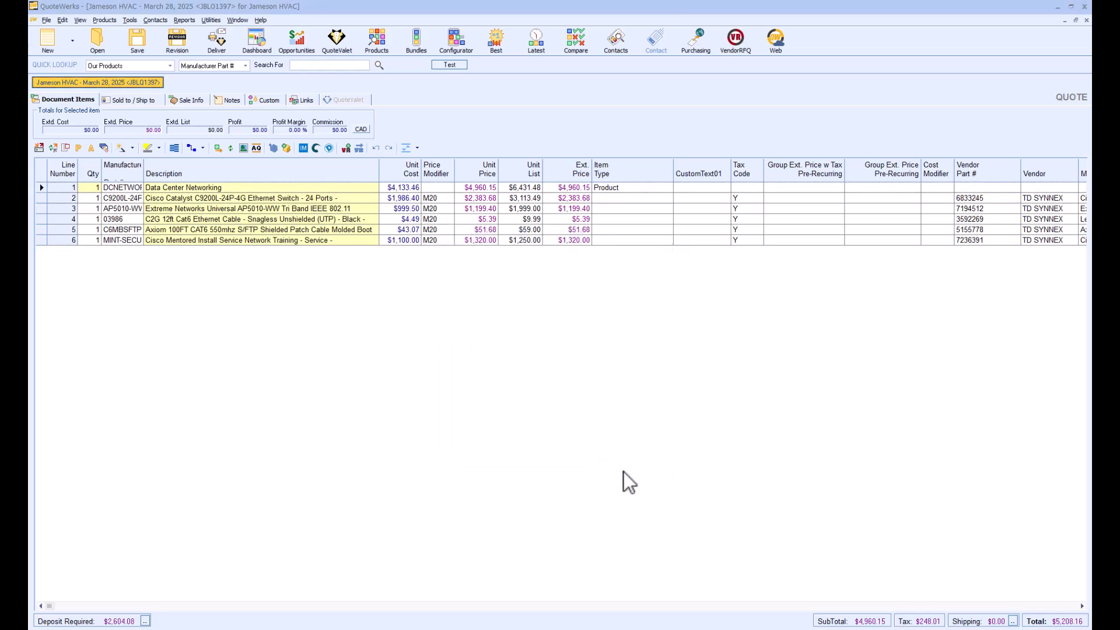
# Preview the TD SYNNEX purchase order with the Purchase Order (Standard) layout, then close the preview
pyautogui.click(216, 41)
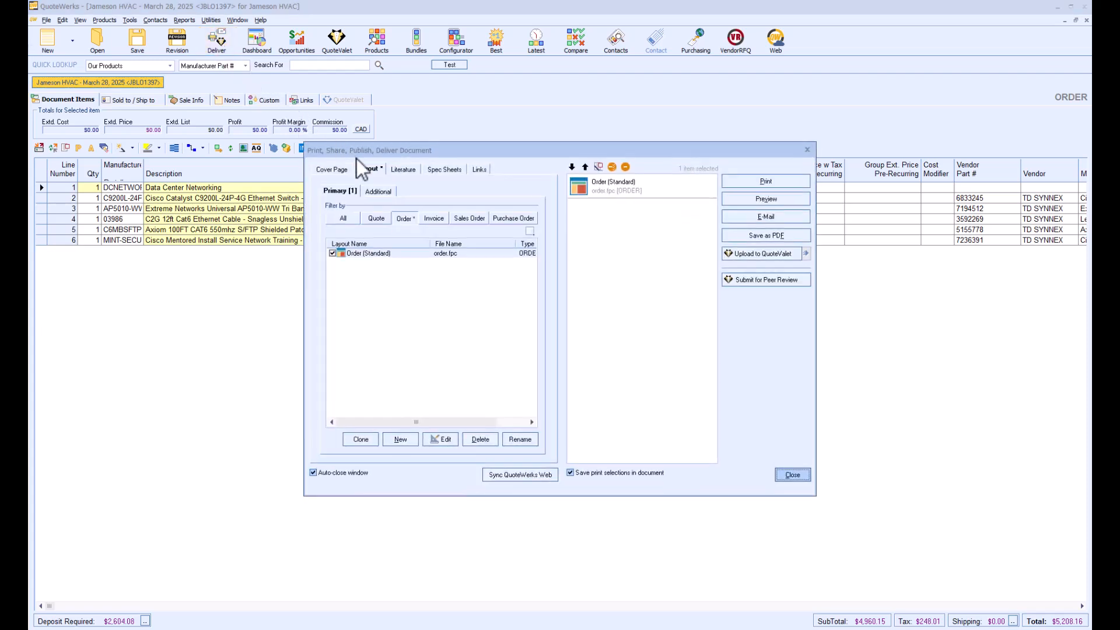
pyautogui.click(501, 219)
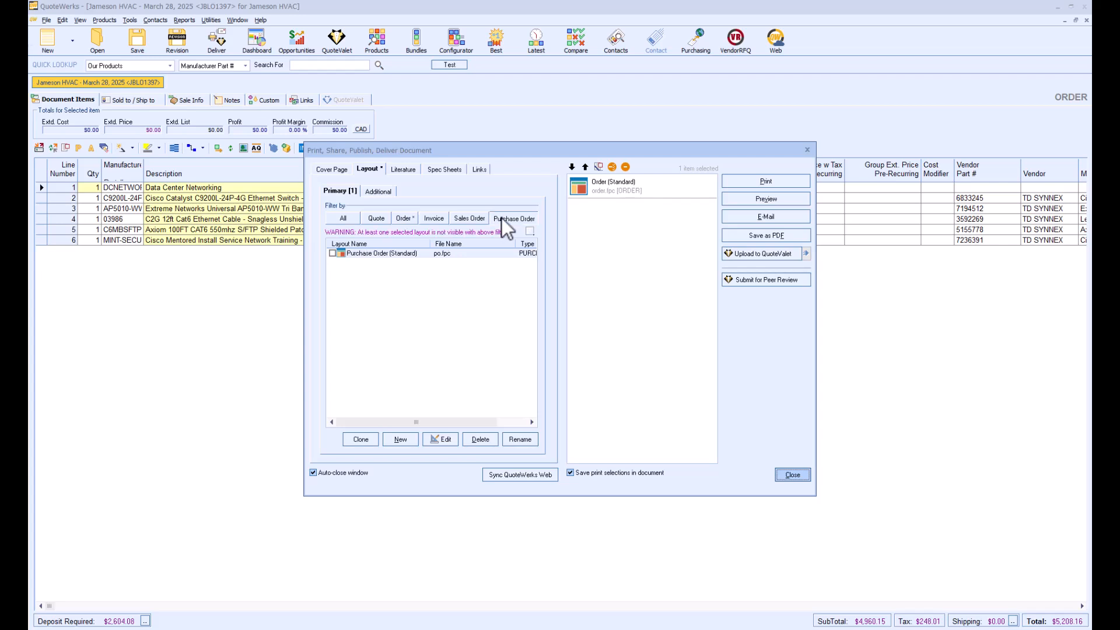
pyautogui.click(332, 253)
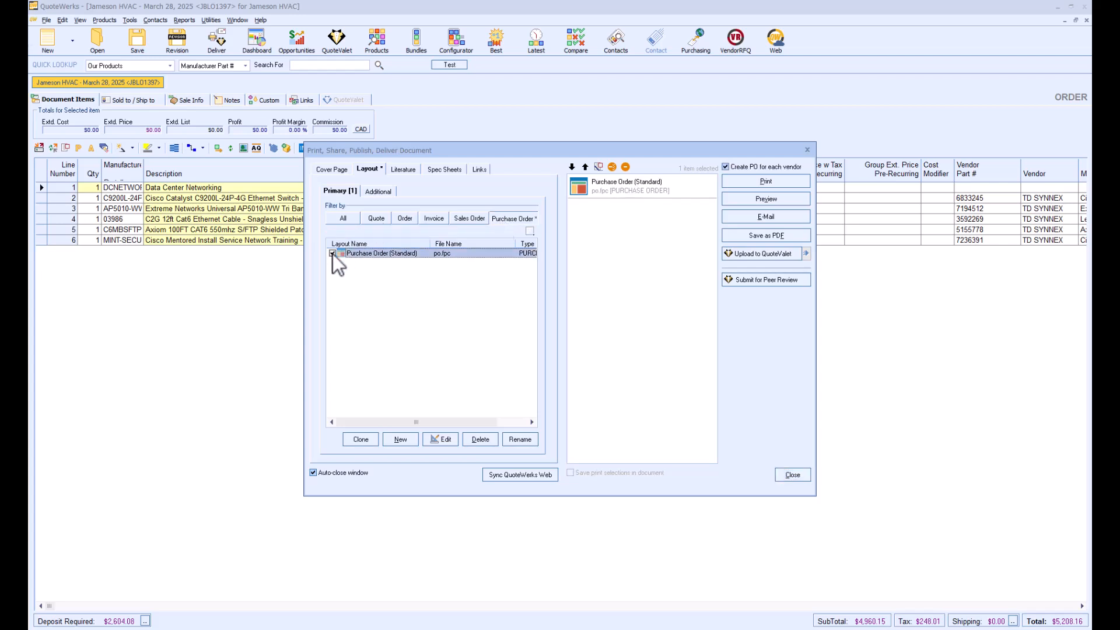
pyautogui.click(756, 200)
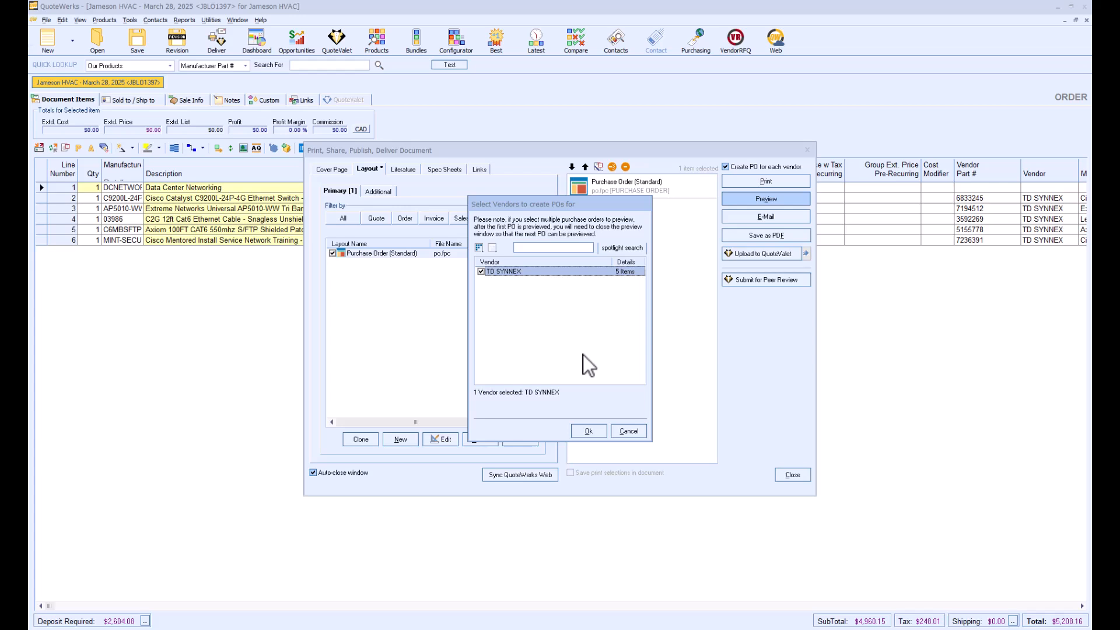
pyautogui.click(590, 433)
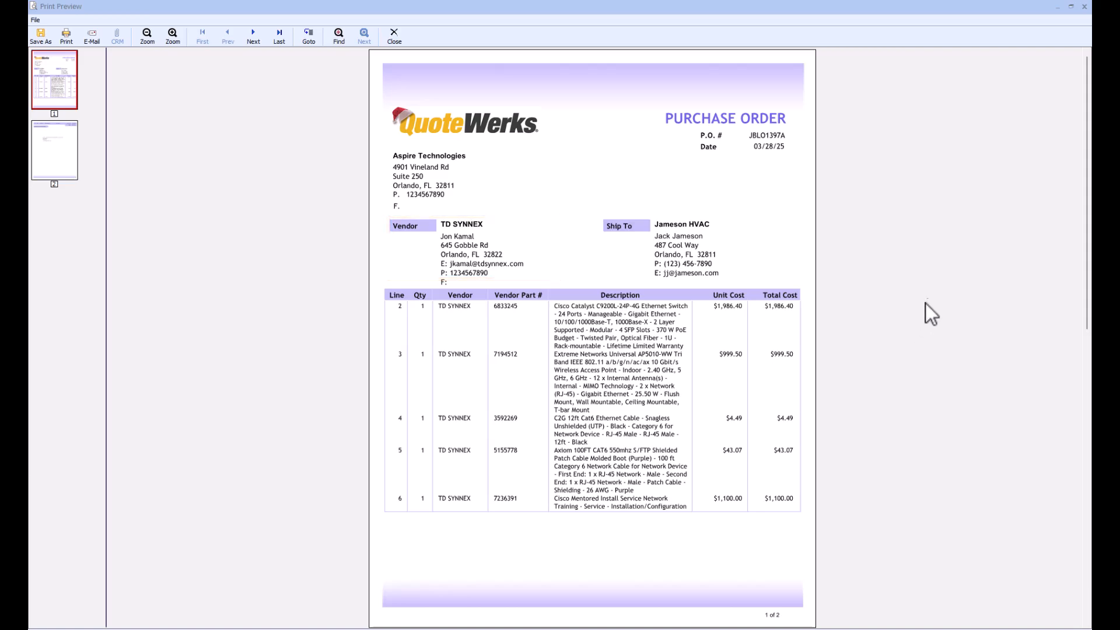
pyautogui.click(1085, 7)
pyautogui.press('Escape')
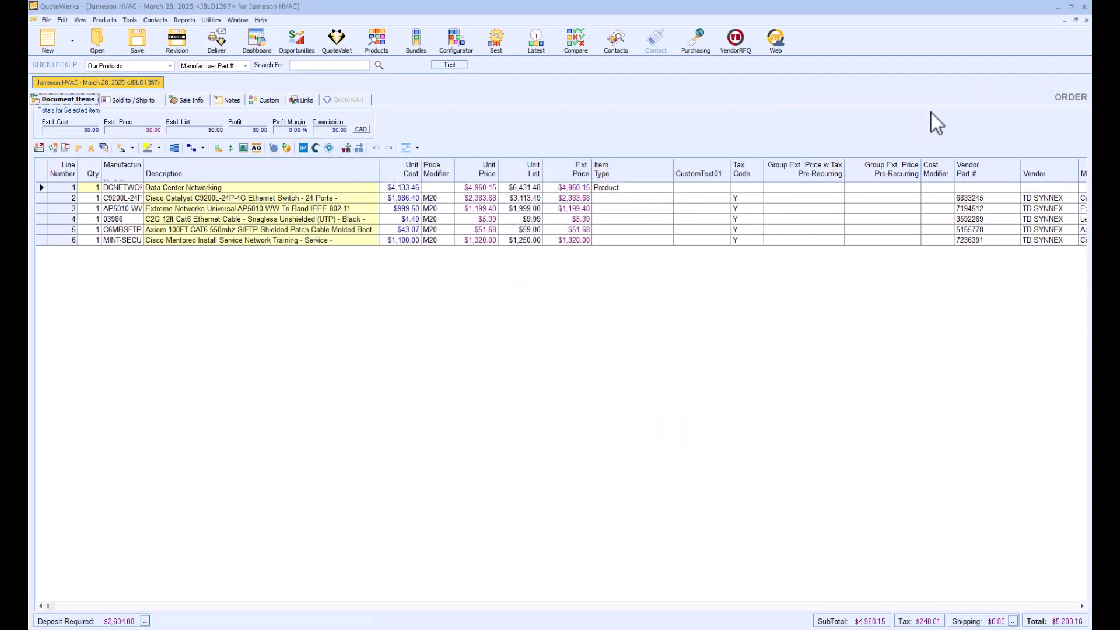
# Start a manual, non-electronic purchase order to TD SYNNEX for vendor parts 7236391 and 5155778 from the currently open order
pyautogui.click(697, 44)
pyautogui.click(329, 134)
pyautogui.click(320, 144)
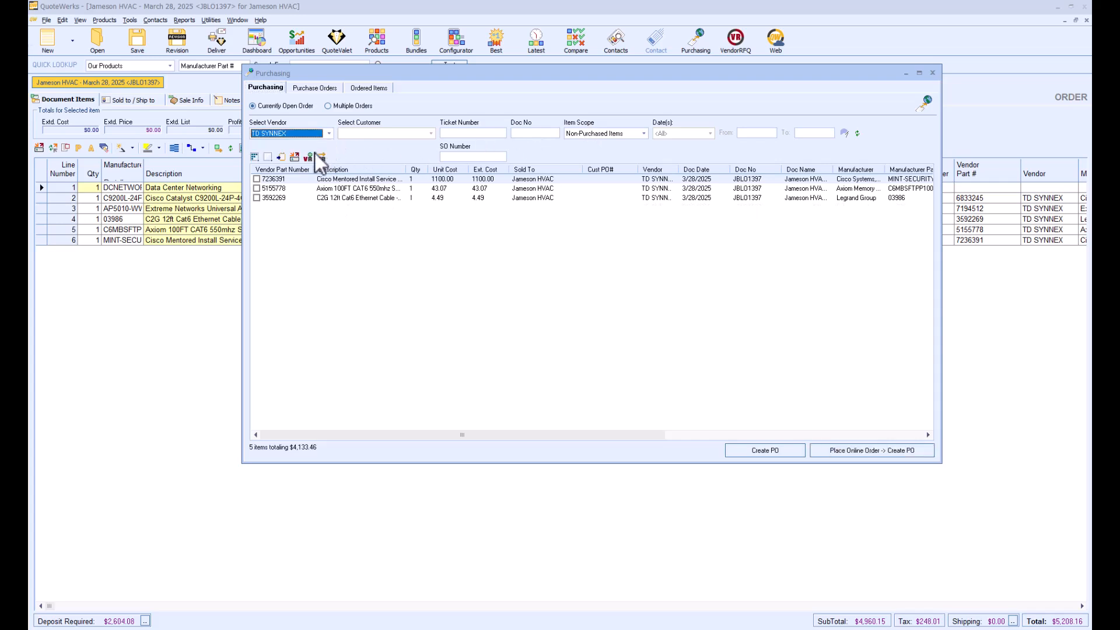
pyautogui.click(259, 180)
pyautogui.click(257, 188)
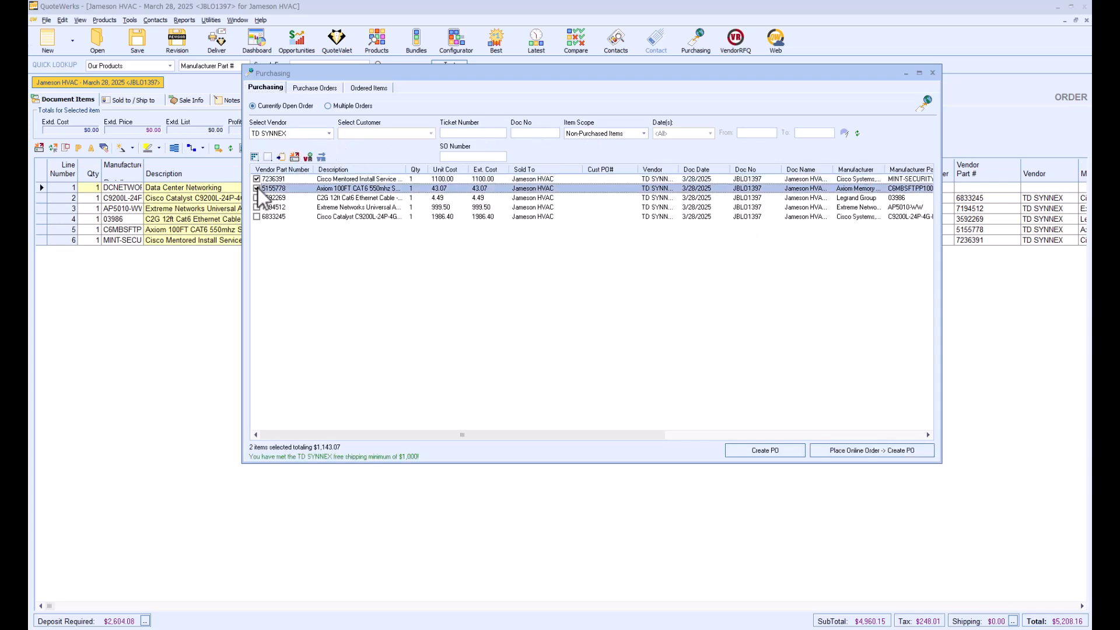
pyautogui.click(752, 450)
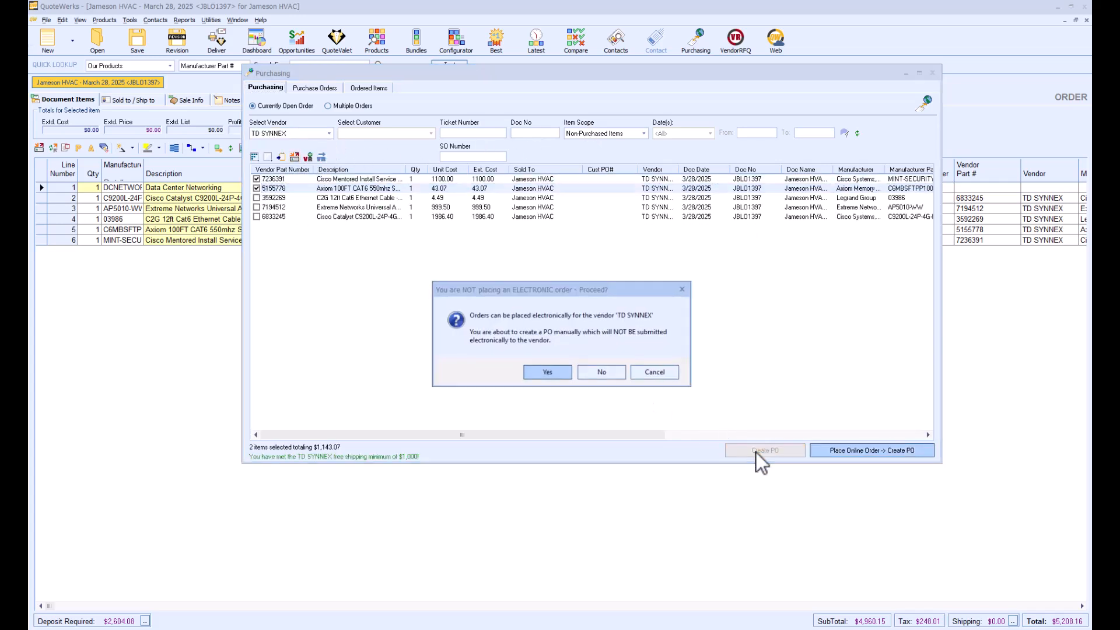
pyautogui.click(559, 372)
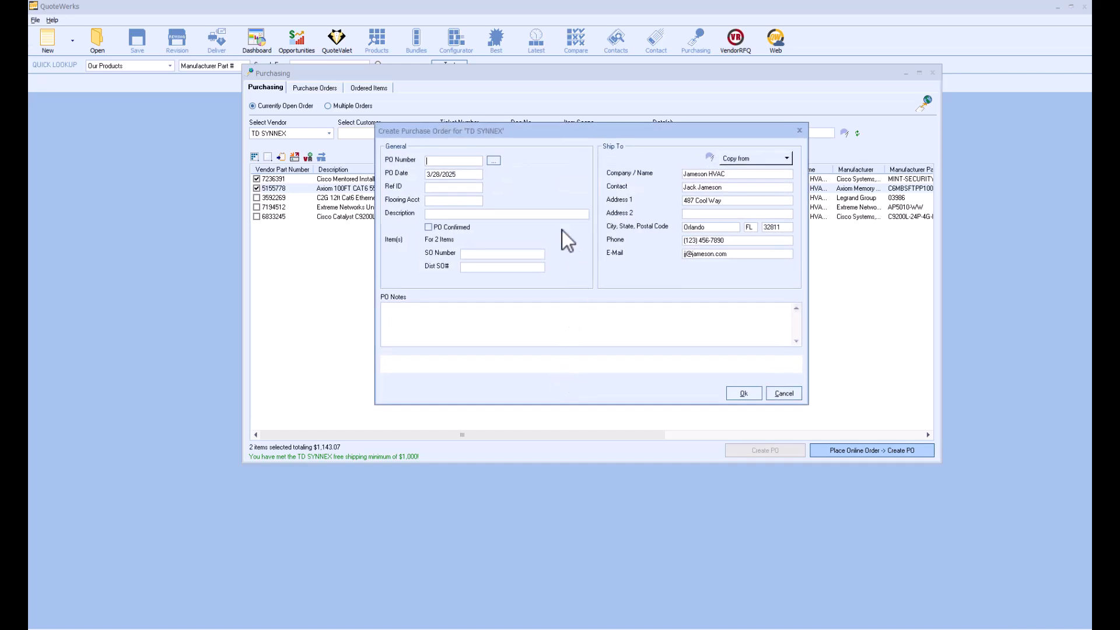
# Assign the next available QuoteWerks PO number and create the TD SYNNEX purchase order
pyautogui.click(493, 161)
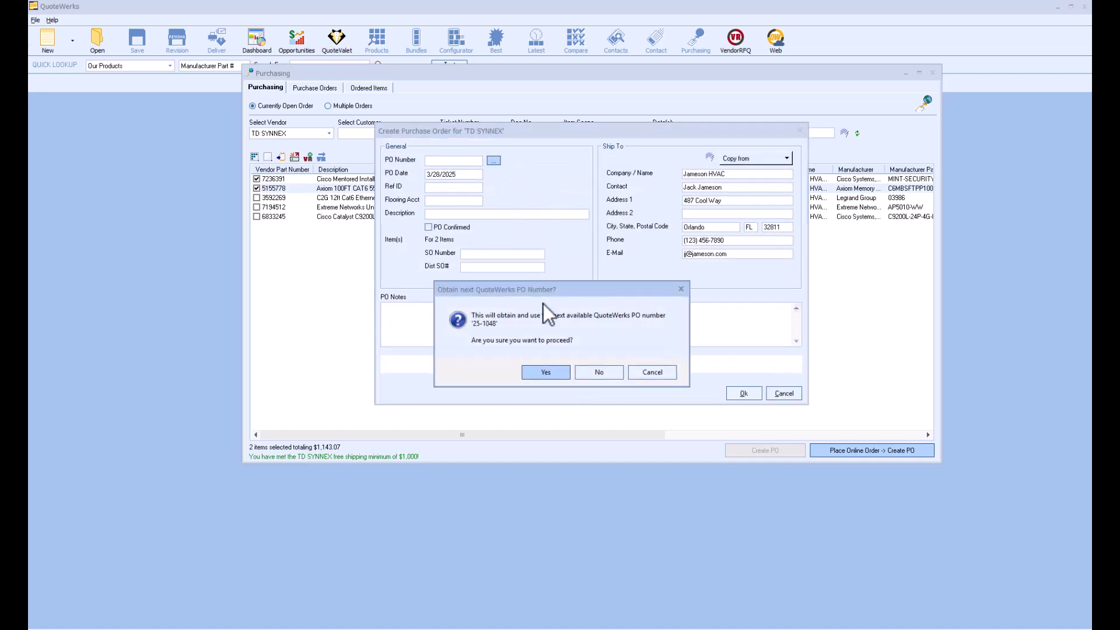
pyautogui.click(547, 372)
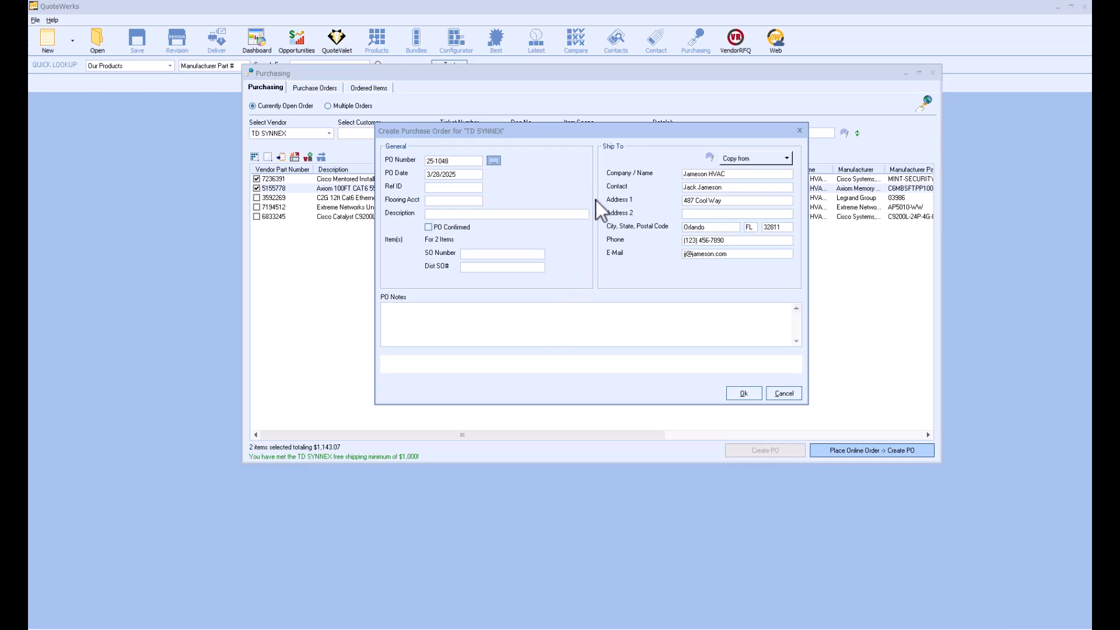
pyautogui.click(741, 392)
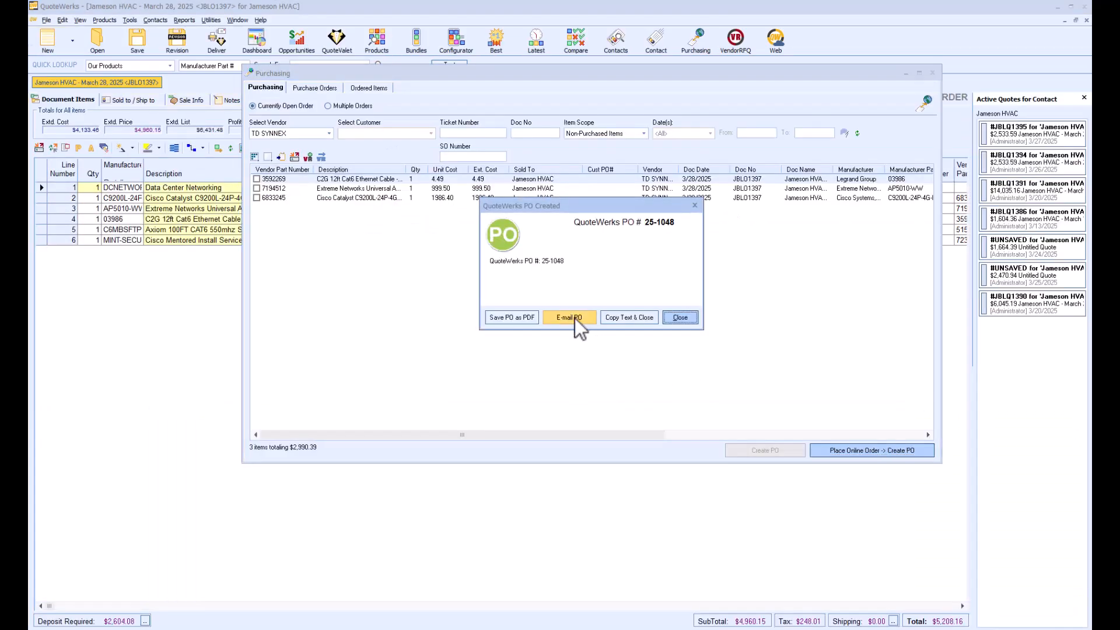
# Open the e-mail draft for the new TD SYNNEX purchase order and review its contents
pyautogui.click(568, 316)
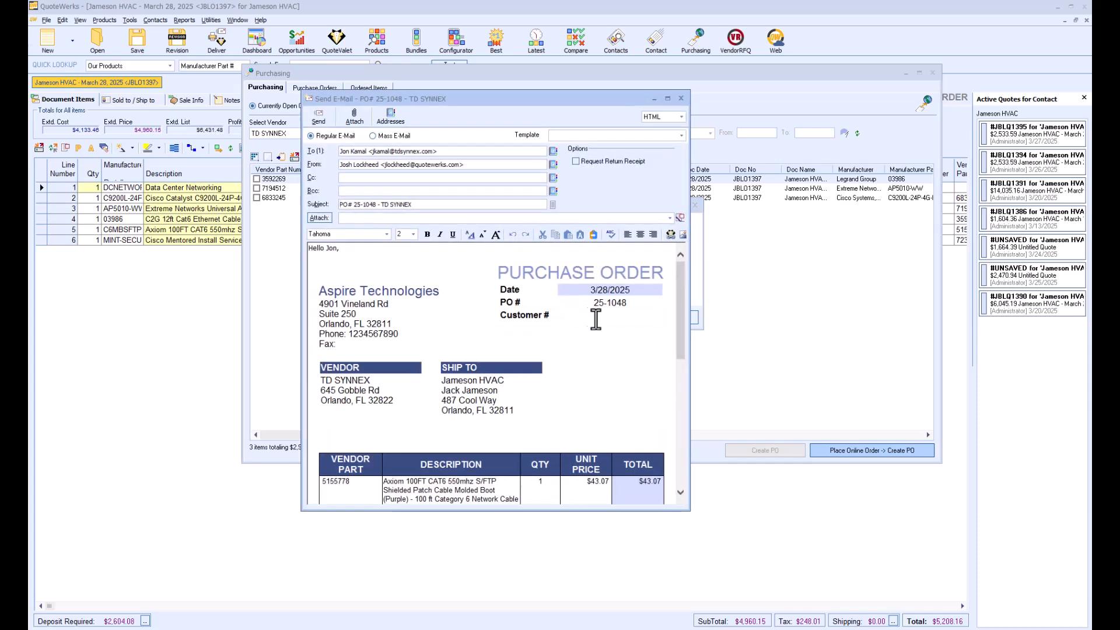
pyautogui.moveTo(681, 289)
pyautogui.mouseDown()
pyautogui.moveTo(680, 348)
pyautogui.moveTo(690, 292)
pyautogui.mouseUp()
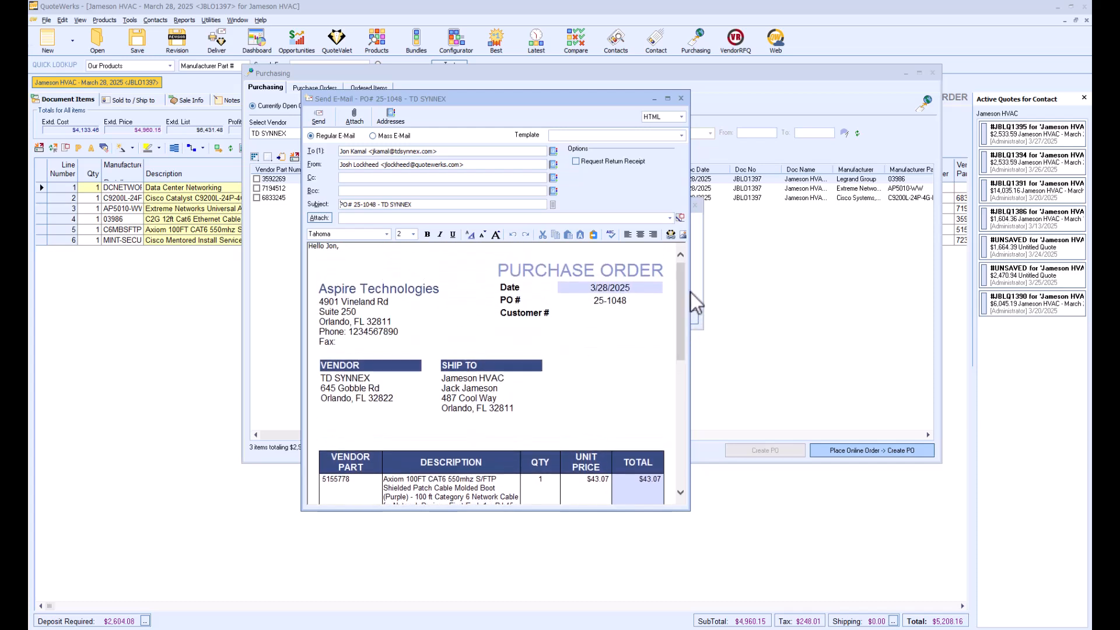